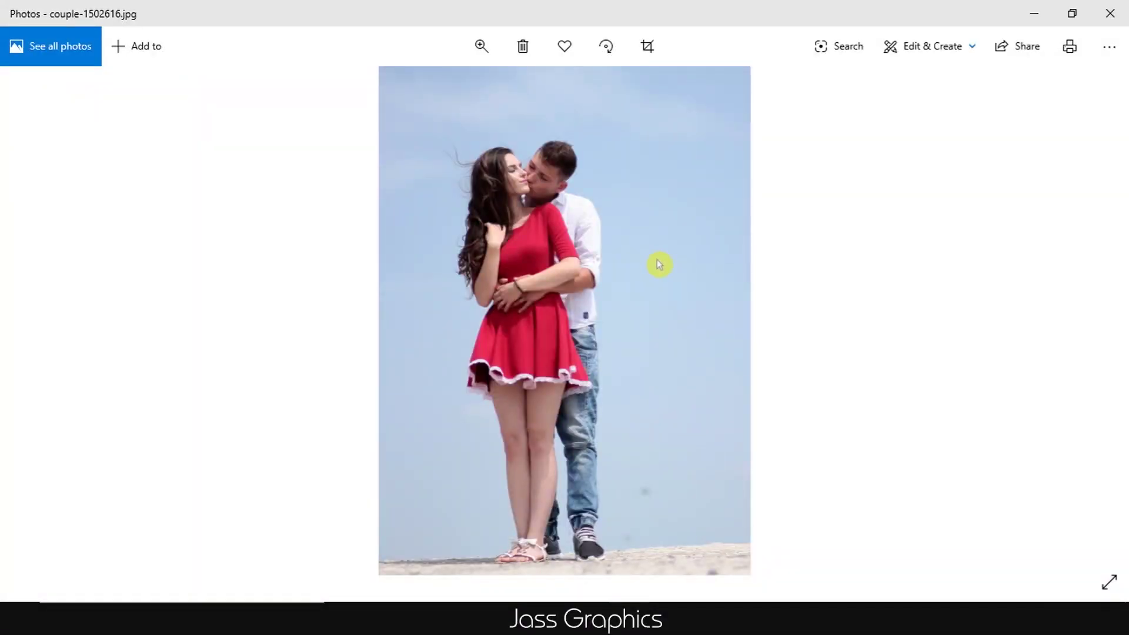
# - Create a 1200 × 1800 px document holding the couple cutout, with Group 1 collapsed
pyautogui.write('1200')
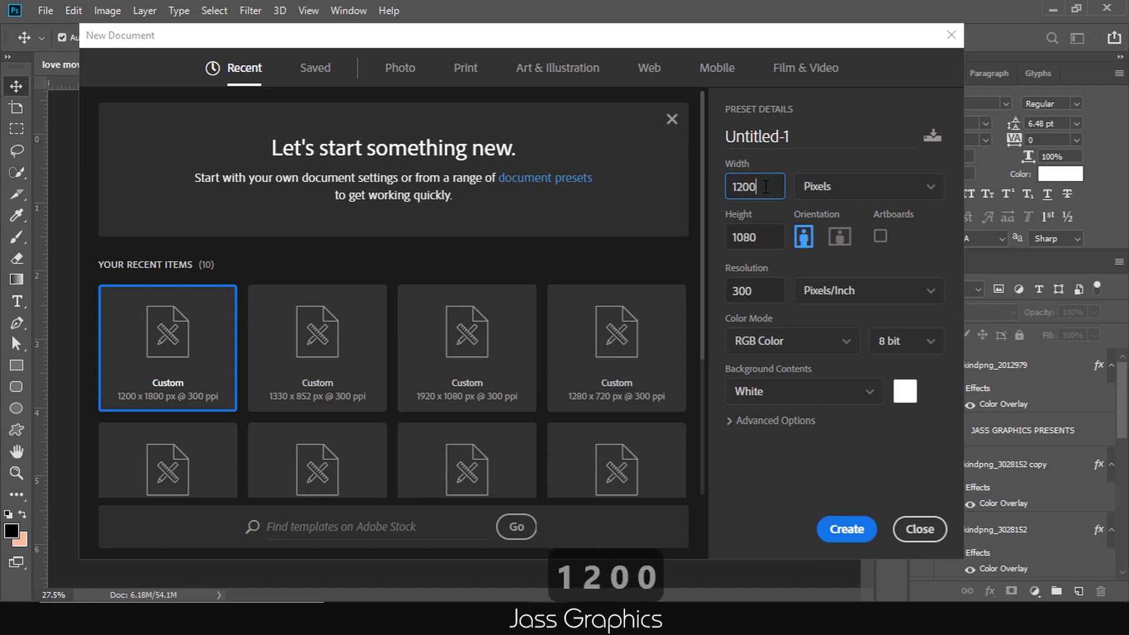
pyautogui.press('Tab')
pyautogui.write('1800')
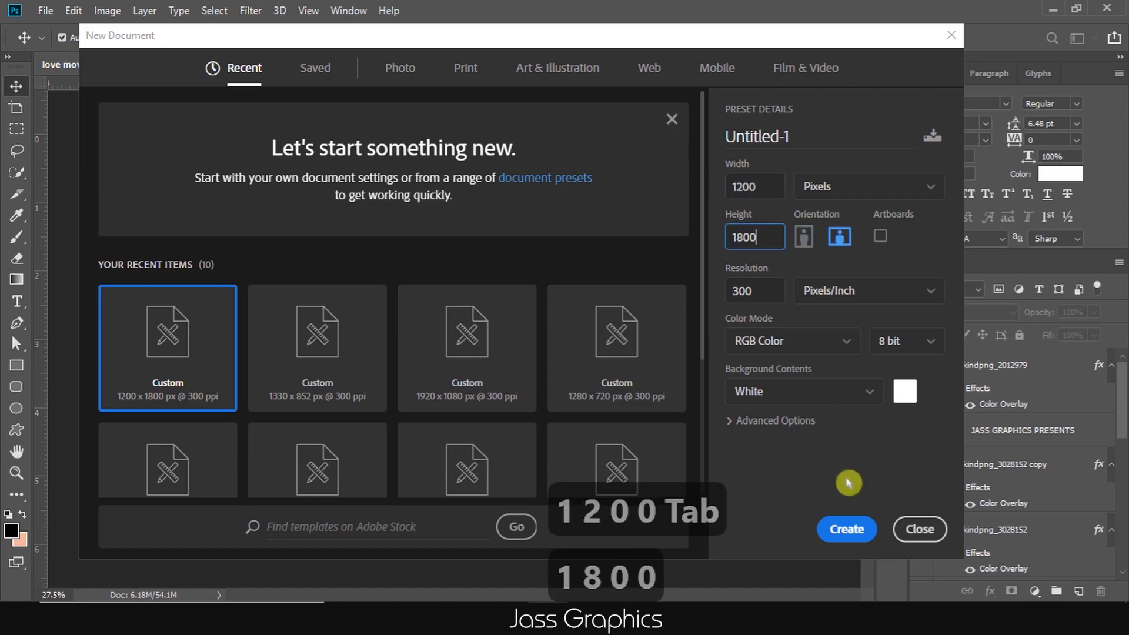
pyautogui.click(847, 529)
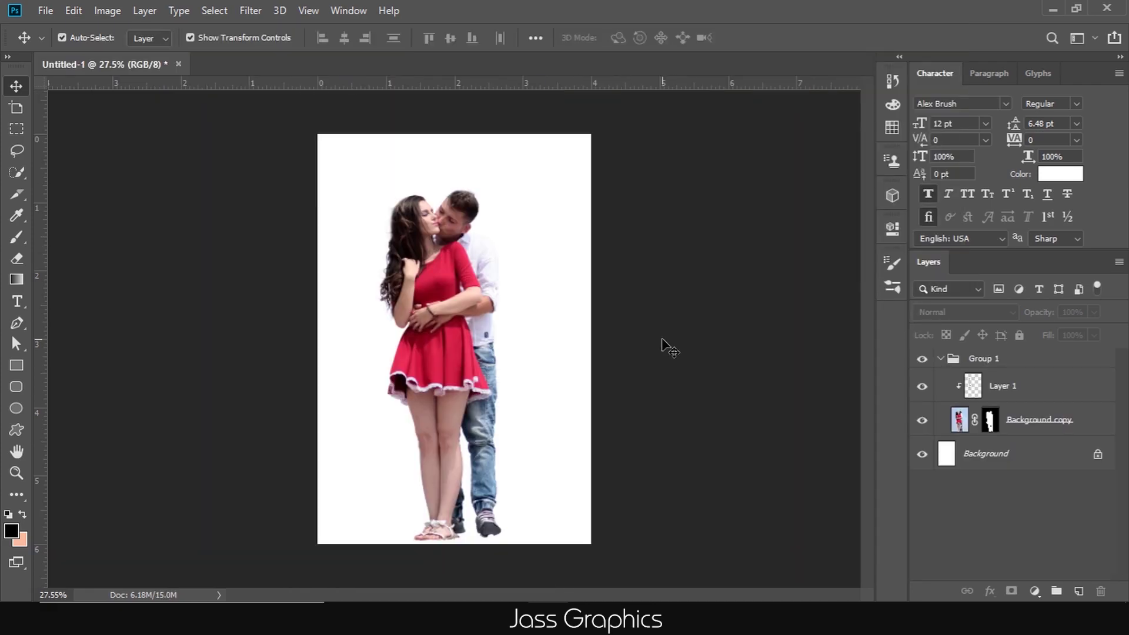
pyautogui.click(940, 359)
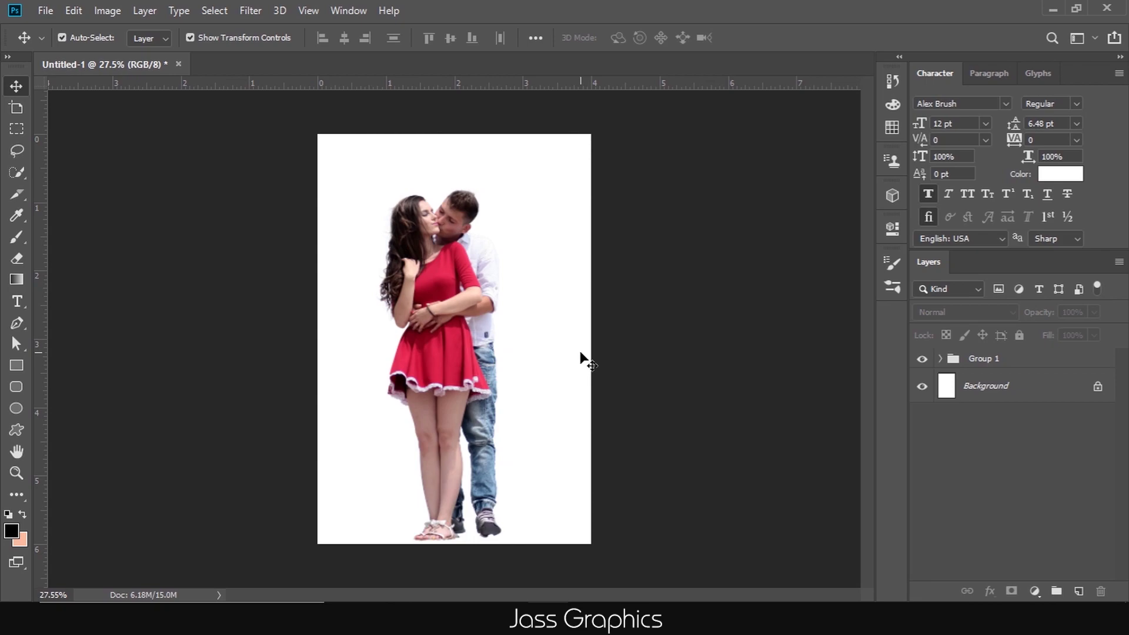
# - Place the white-sky-1040473 image, scale it to cover the canvas, and move it below Group 1
pyautogui.click(481, 385)
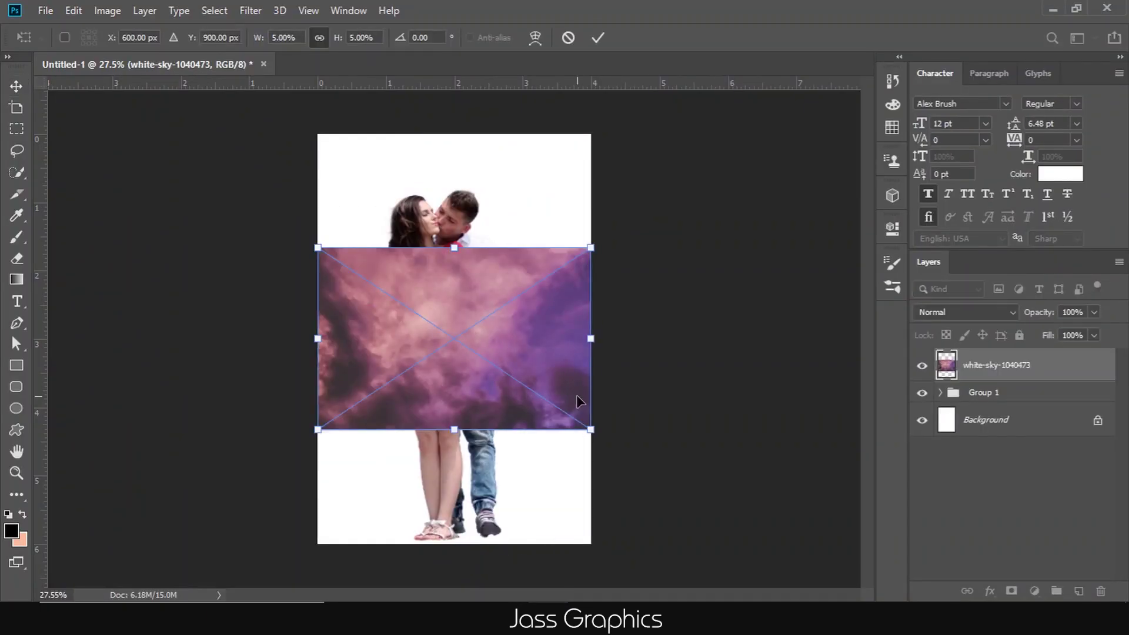
pyautogui.moveTo(590, 248); pyautogui.dragTo(832, 86)
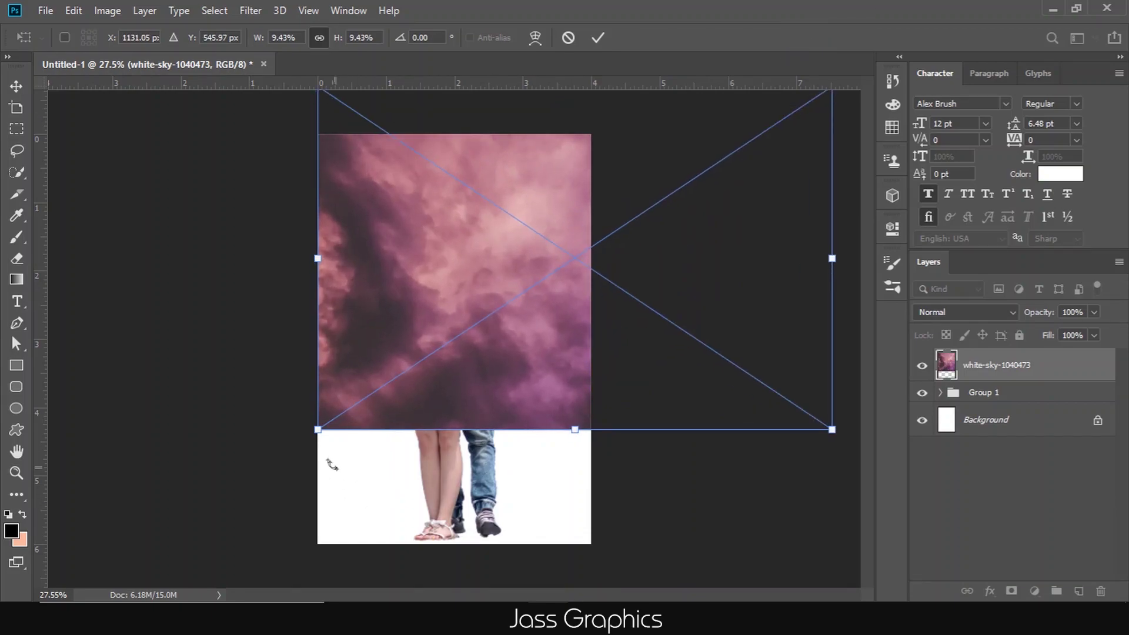
pyautogui.moveTo(317, 429); pyautogui.dragTo(141, 541)
pyautogui.moveTo(447, 412); pyautogui.dragTo(514, 428)
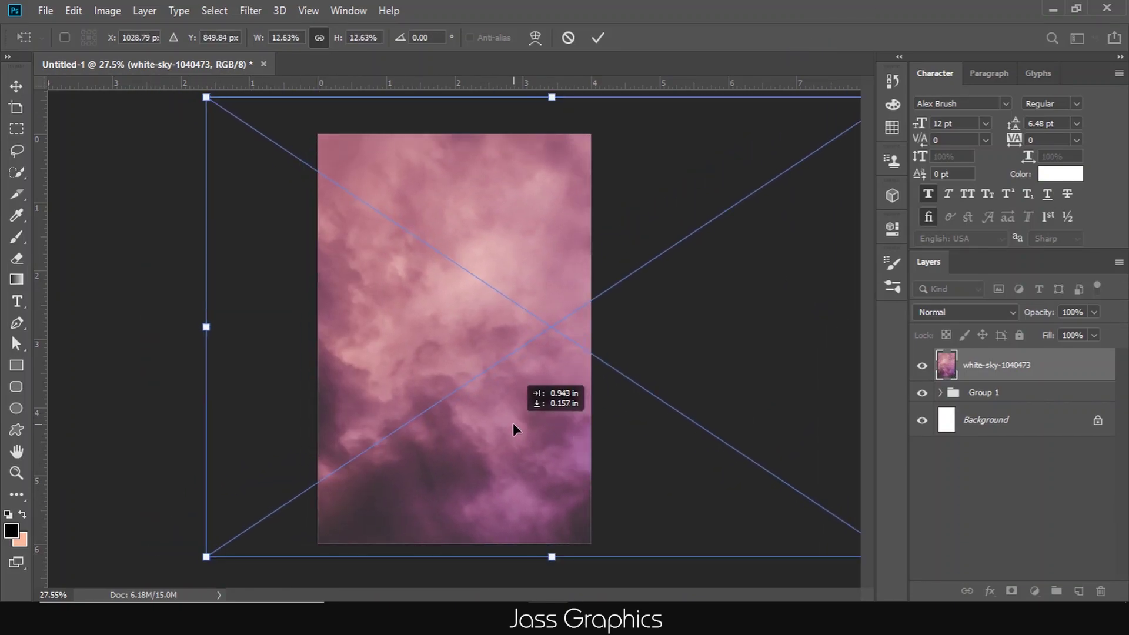
pyautogui.press('Return')
pyautogui.scroll(-1, 639, 461)
pyautogui.moveTo(1052, 367); pyautogui.dragTo(1044, 404)
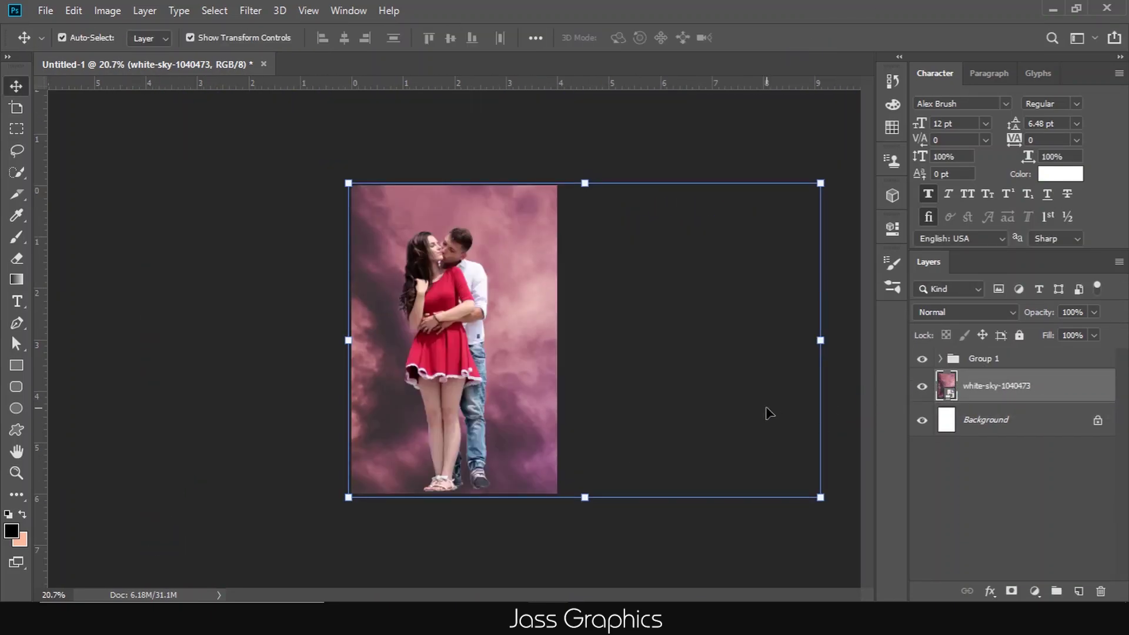
# - Resize and reposition the couple layer over the sky
pyautogui.click(462, 404)
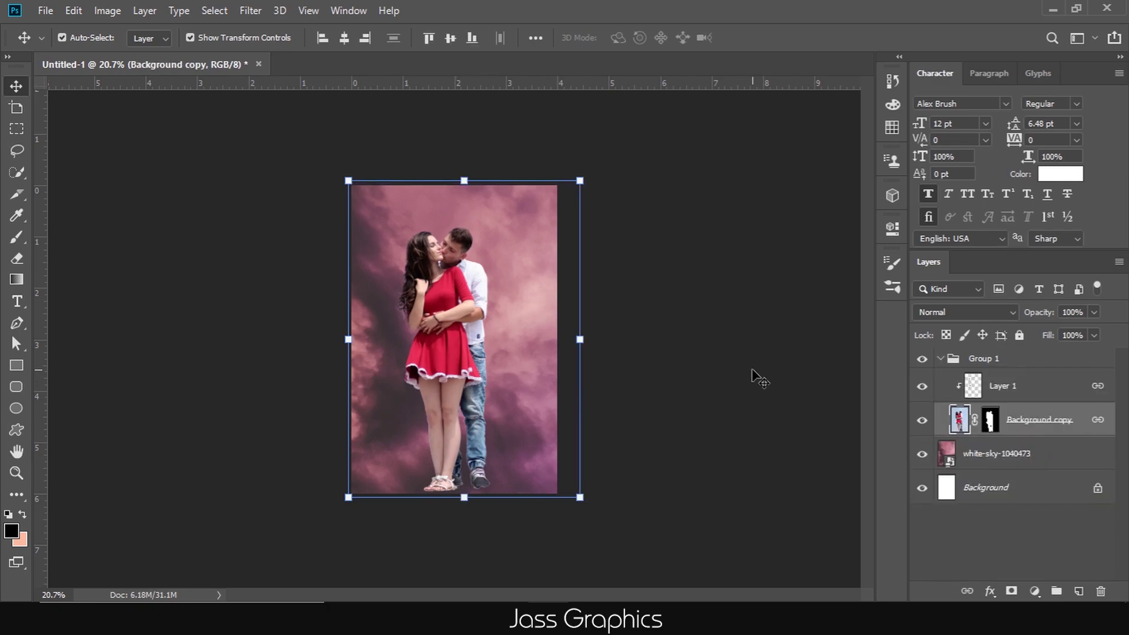
pyautogui.moveTo(580, 181); pyautogui.dragTo(519, 263)
pyautogui.moveTo(428, 362); pyautogui.dragTo(463, 365)
pyautogui.moveTo(378, 259); pyautogui.dragTo(352, 224)
pyautogui.moveTo(438, 336); pyautogui.dragTo(473, 354)
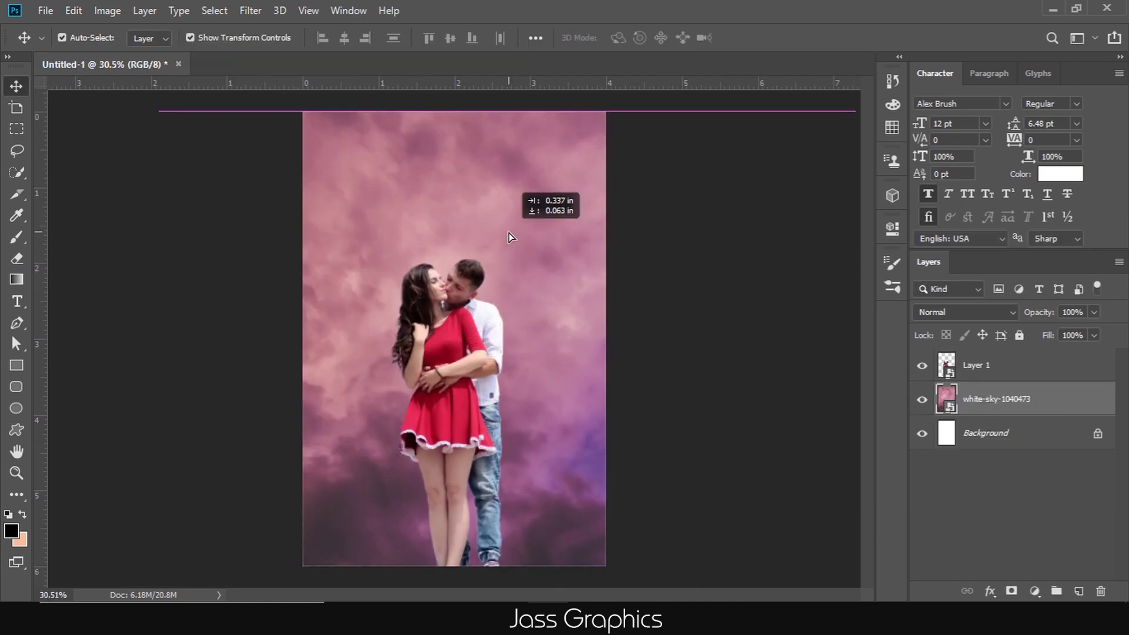
pyautogui.moveTo(509, 233); pyautogui.dragTo(520, 234)
pyautogui.click(121, 328)
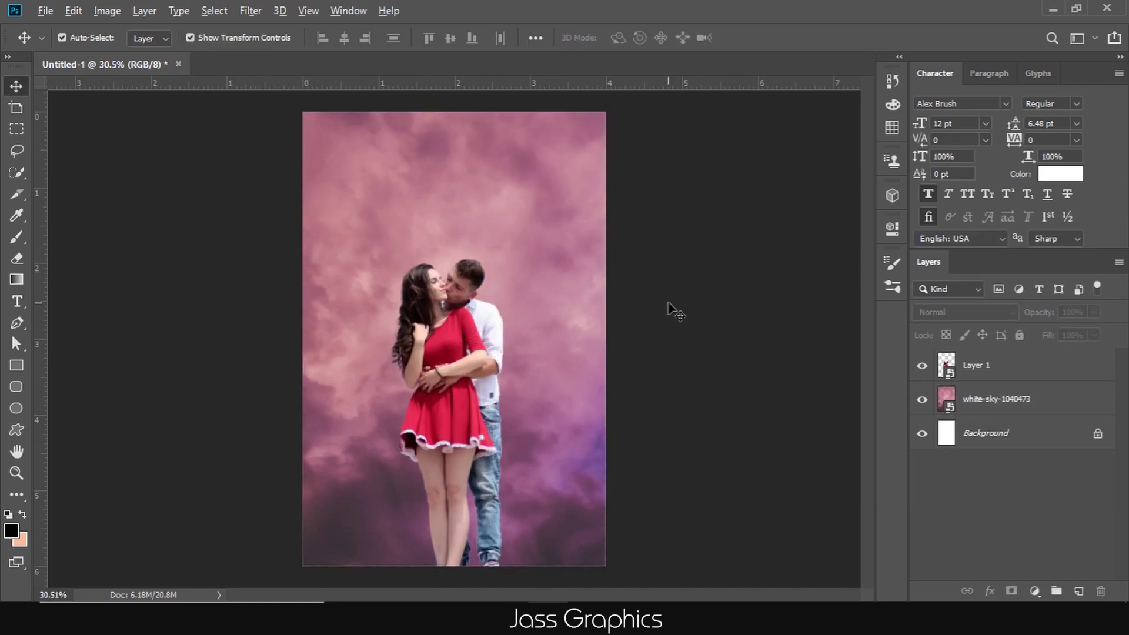
# - Add a Color Lookup adjustment above Layer 1 using the FallColors.look 3DLUT
pyautogui.scroll(-1, 668, 303)
pyautogui.click(1082, 339)
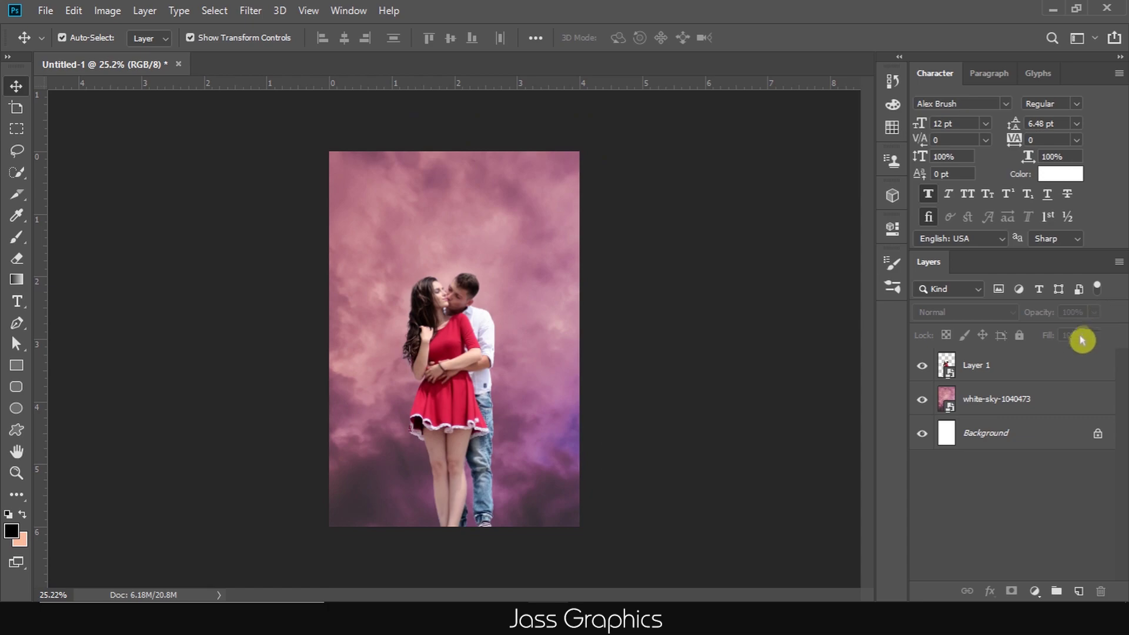
pyautogui.click(1057, 370)
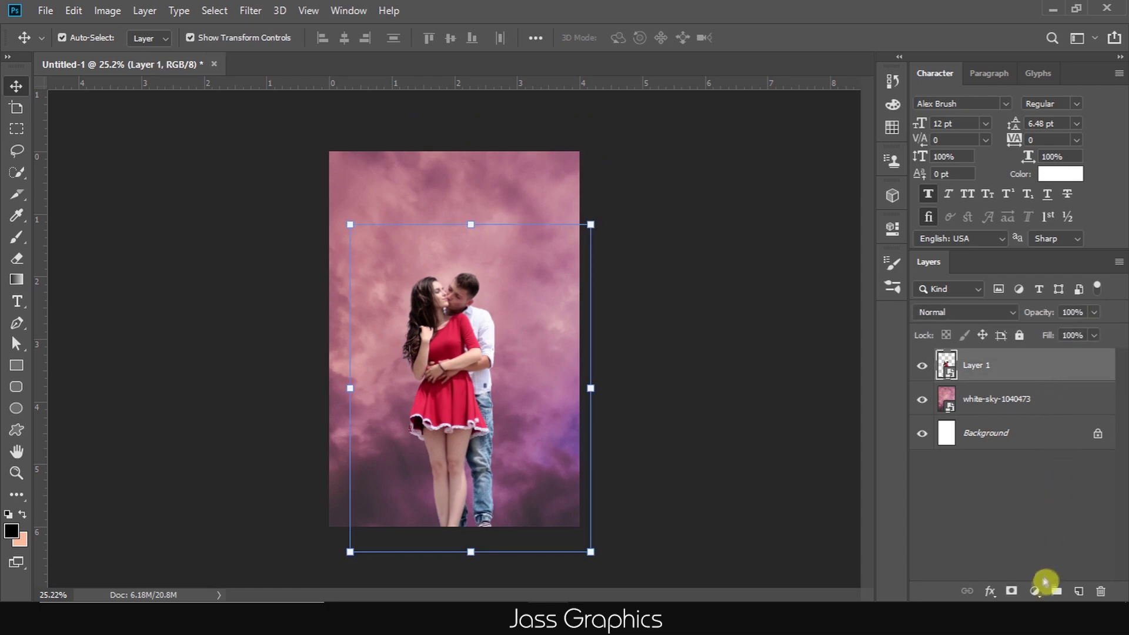
pyautogui.click(1038, 592)
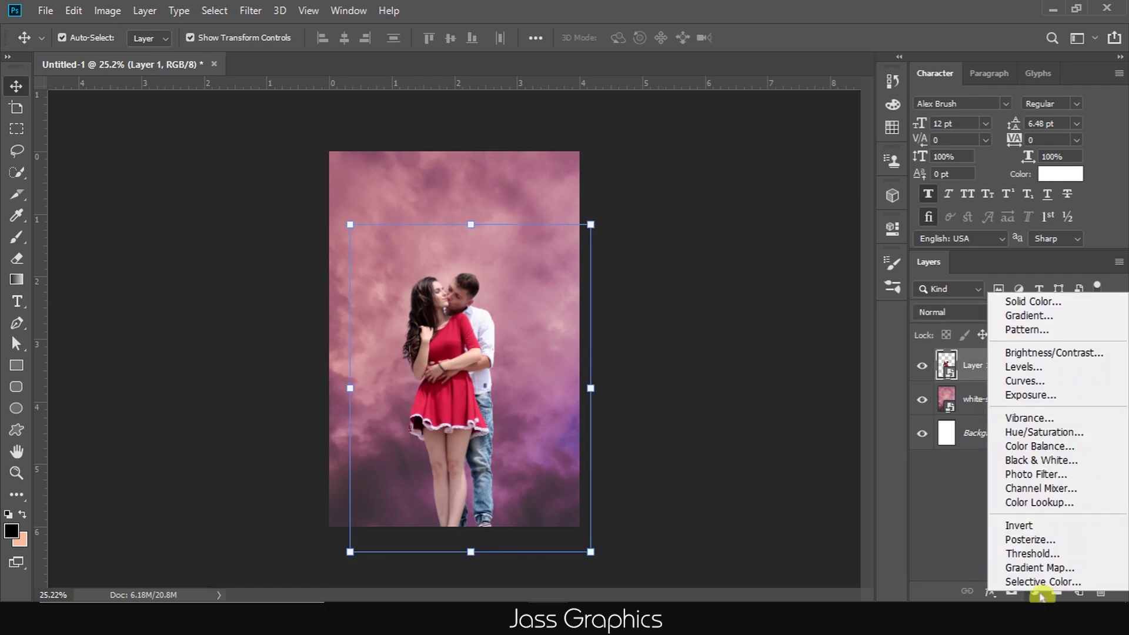
pyautogui.click(1038, 504)
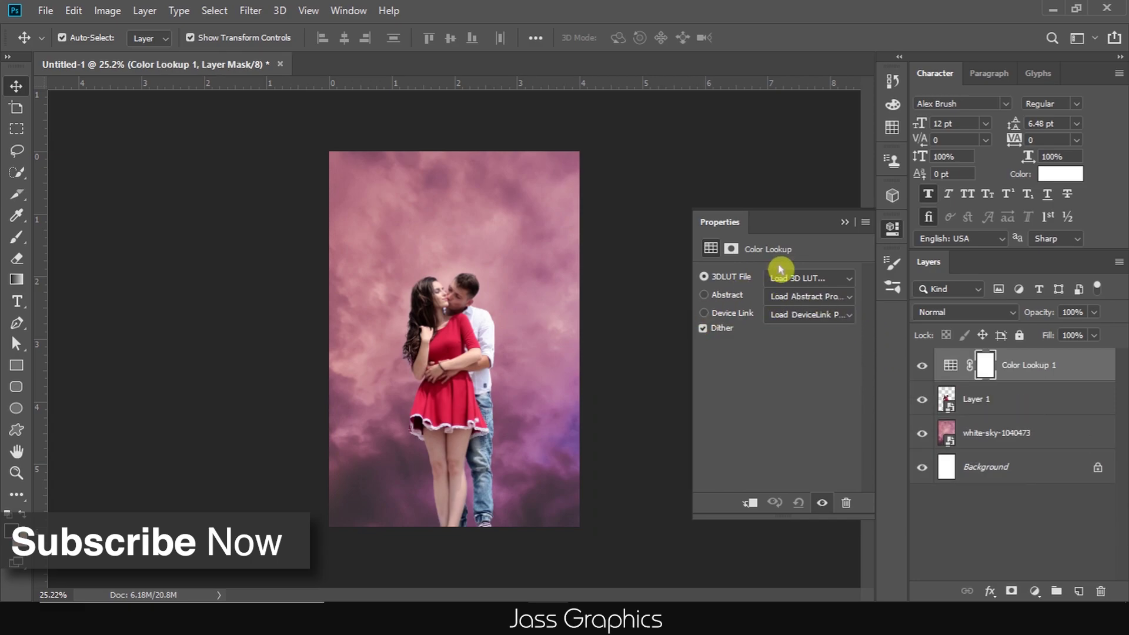
pyautogui.click(790, 281)
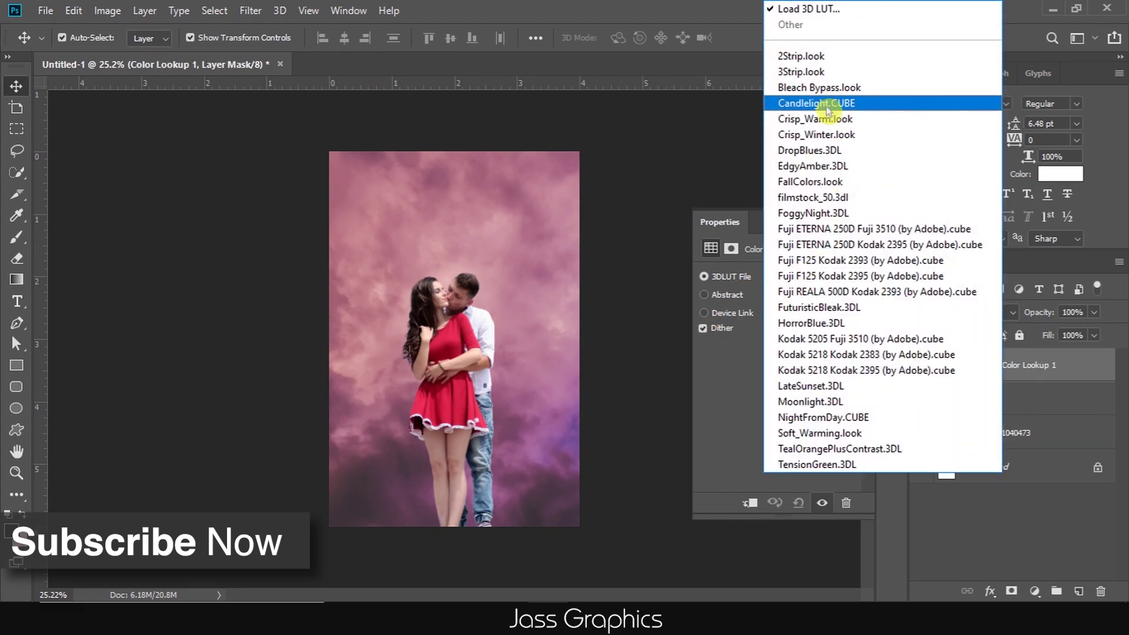
pyautogui.click(834, 181)
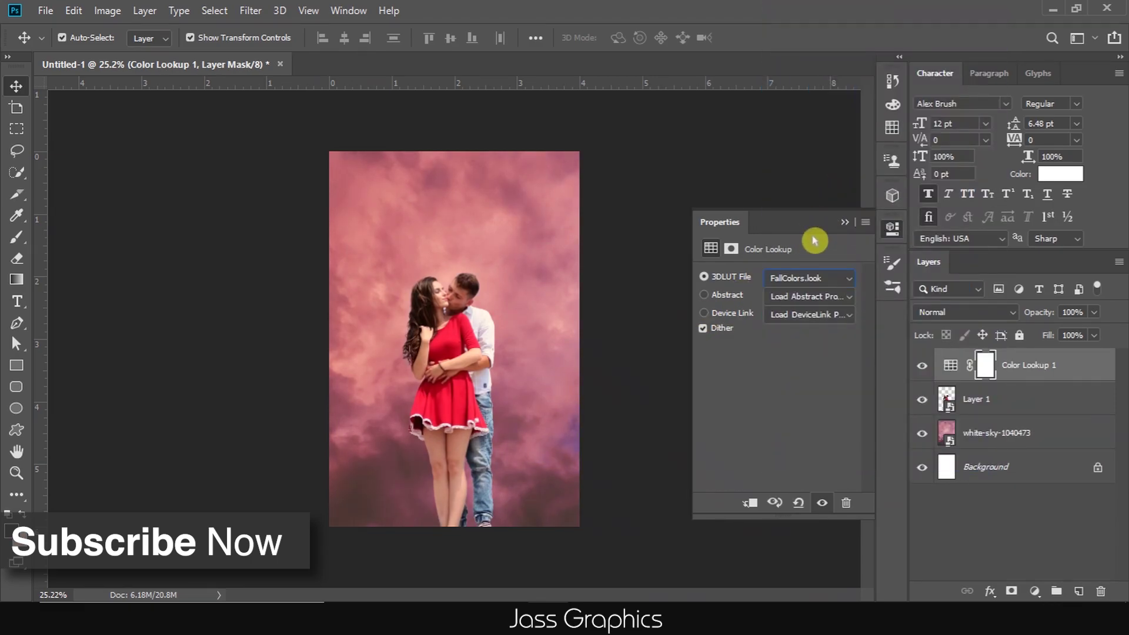
pyautogui.click(847, 223)
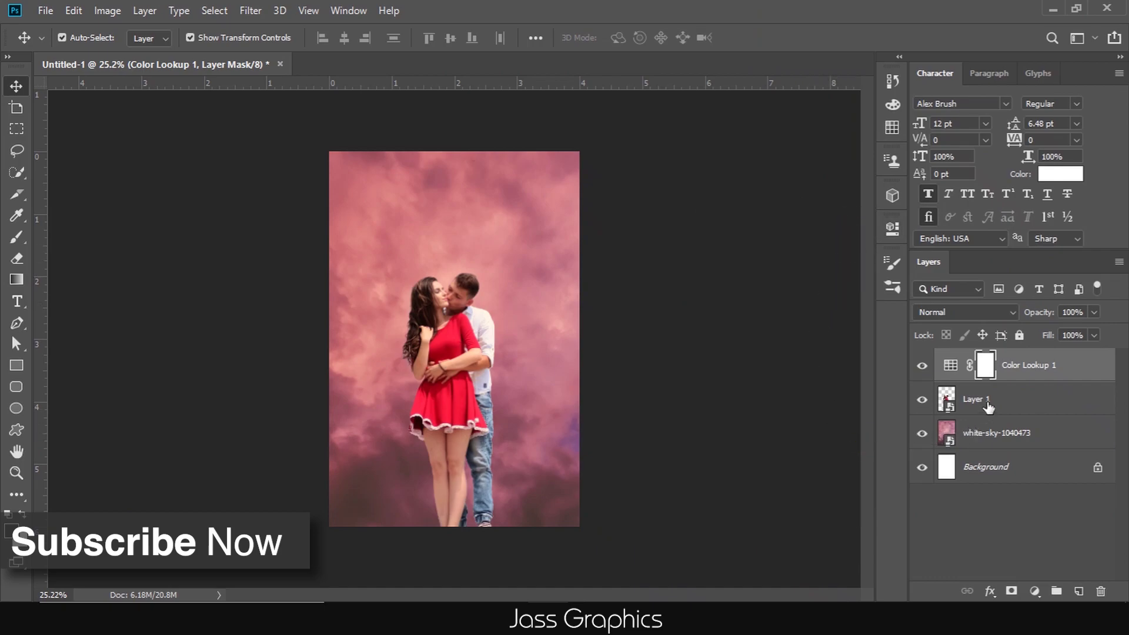
pyautogui.click(988, 406)
# - Add a Levels adjustment with input levels 29, 1.00 and 230
pyautogui.click(1034, 591)
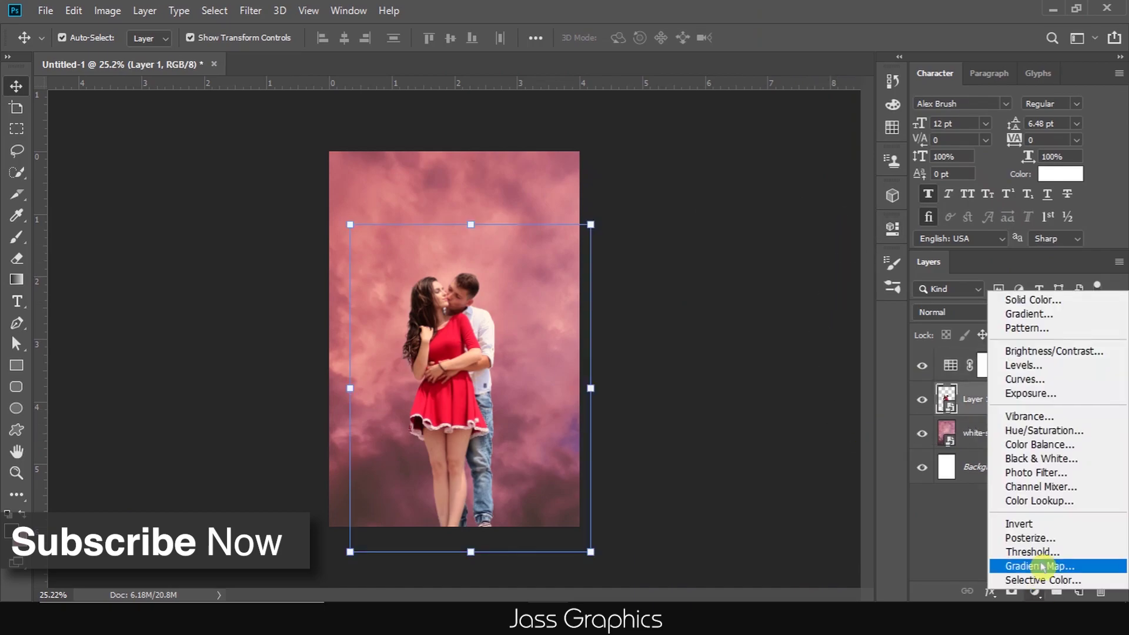
pyautogui.click(1018, 367)
pyautogui.moveTo(732, 399); pyautogui.dragTo(743, 396)
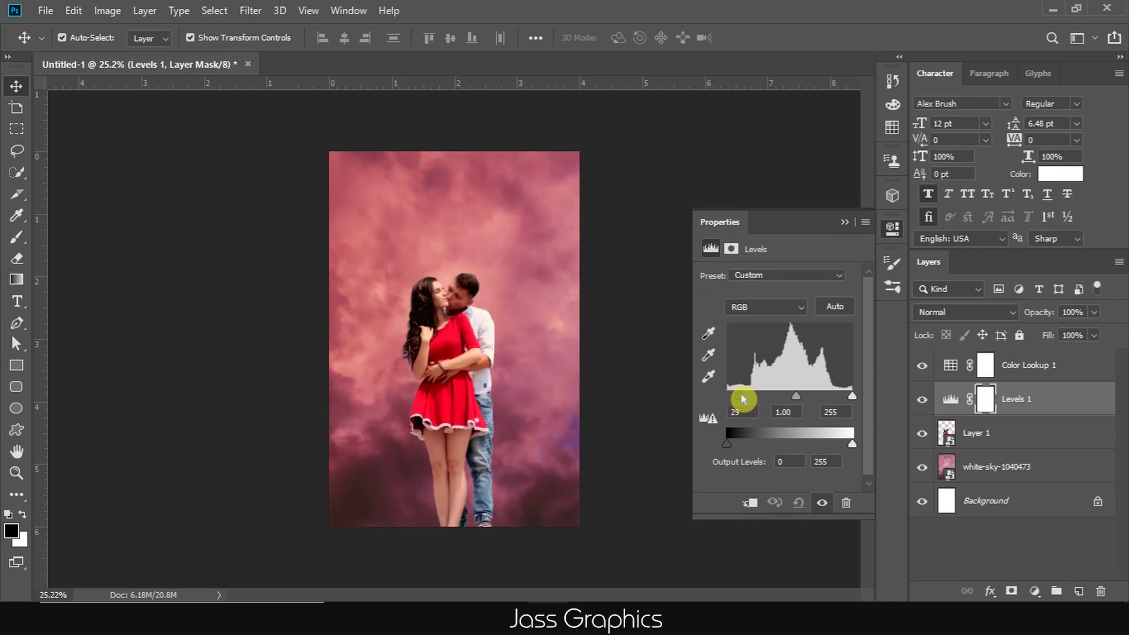
pyautogui.moveTo(852, 396); pyautogui.dragTo(839, 395)
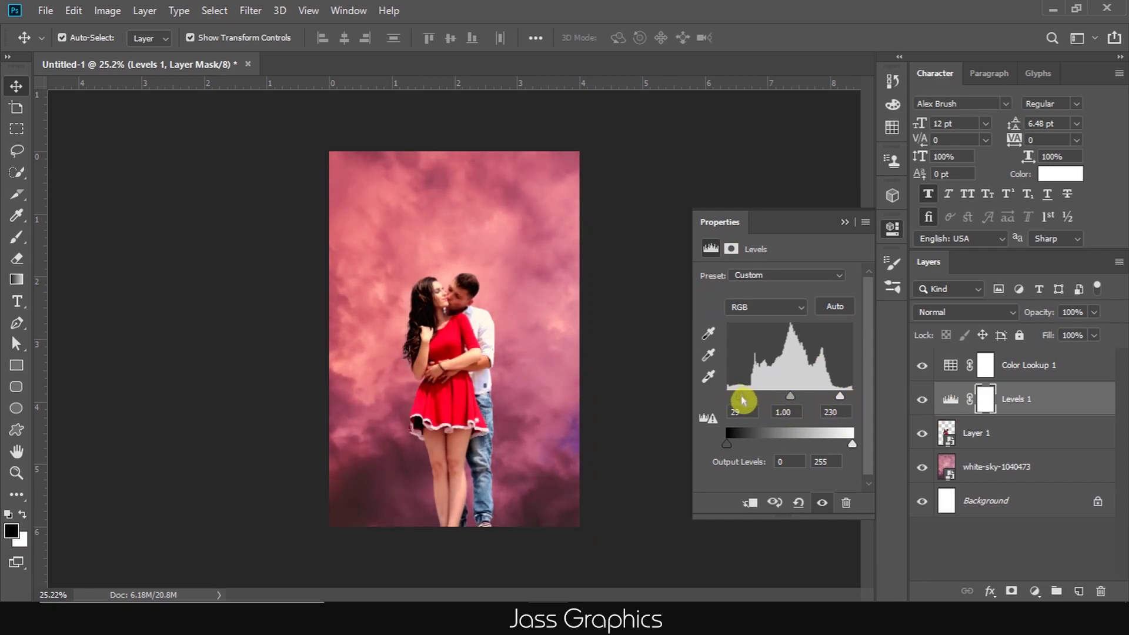
pyautogui.click(846, 223)
# - Add a Curves adjustment and bend the curve to darken the image
pyautogui.click(1034, 591)
pyautogui.click(1020, 397)
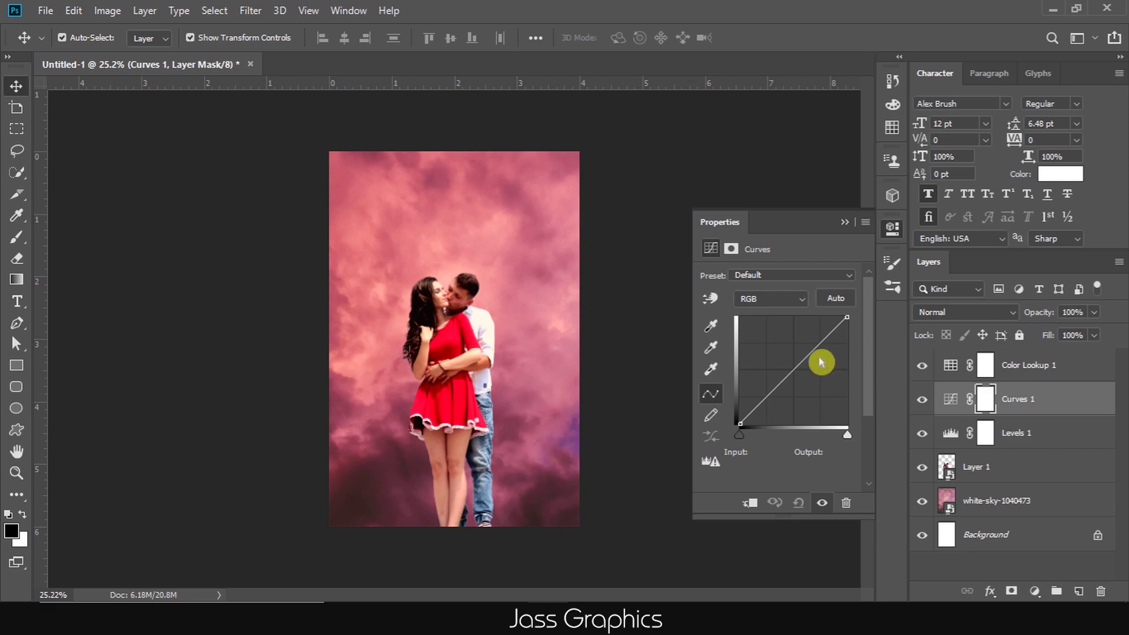
pyautogui.moveTo(820, 360)
pyautogui.mouseDown()
pyautogui.moveTo(809, 370)
pyautogui.moveTo(808, 360)
pyautogui.mouseUp()
pyautogui.click(845, 221)
# - Apply a 9.0 px Gaussian Blur to the white-sky-1040473 layer
pyautogui.click(494, 370)
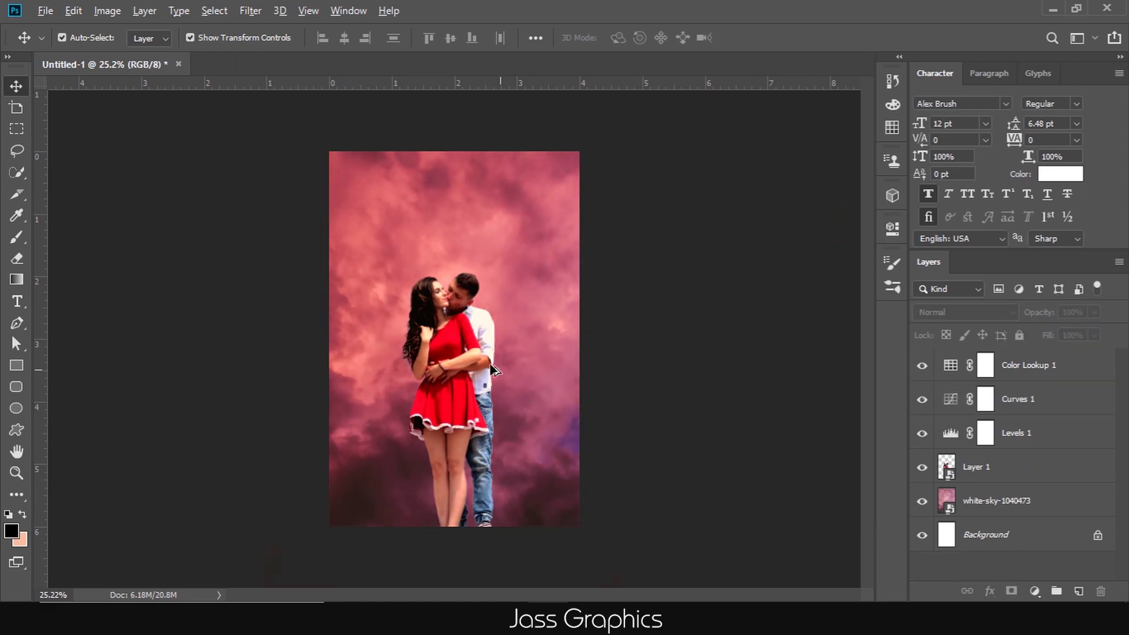
pyautogui.scroll(4, 467, 313)
pyautogui.scroll(-2, 505, 376)
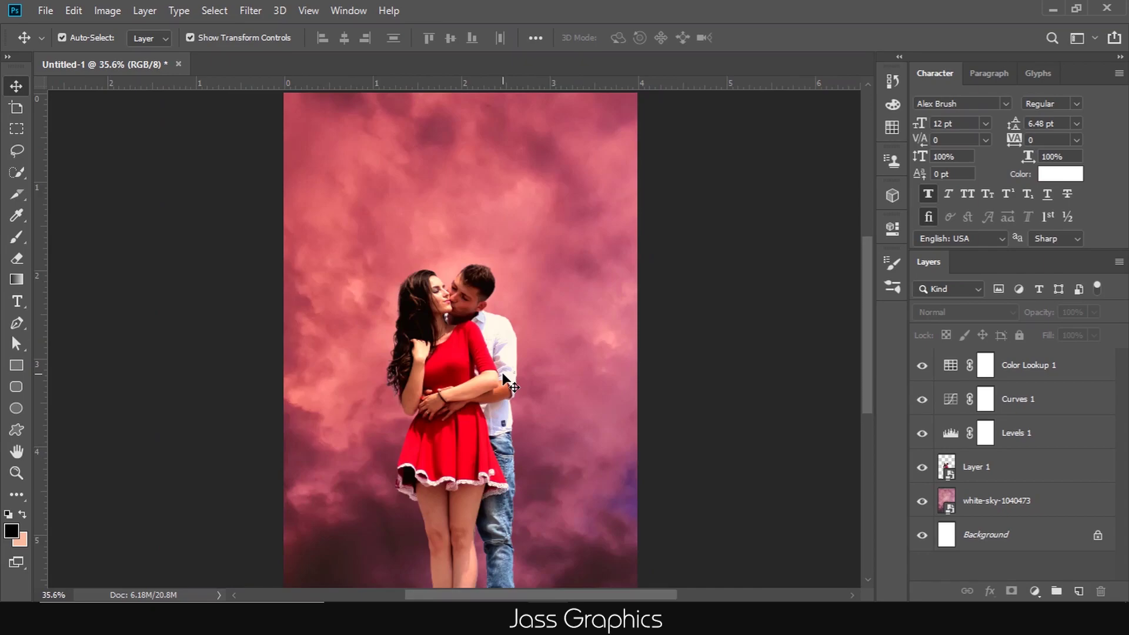
pyautogui.scroll(-2, 505, 376)
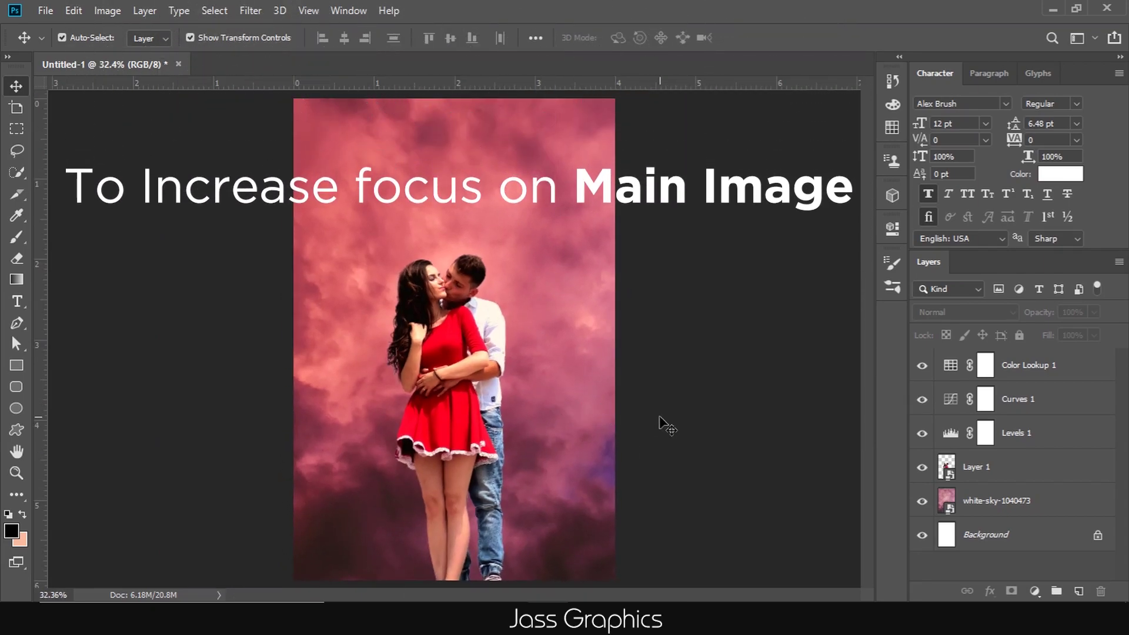
pyautogui.scroll(-1, 666, 425)
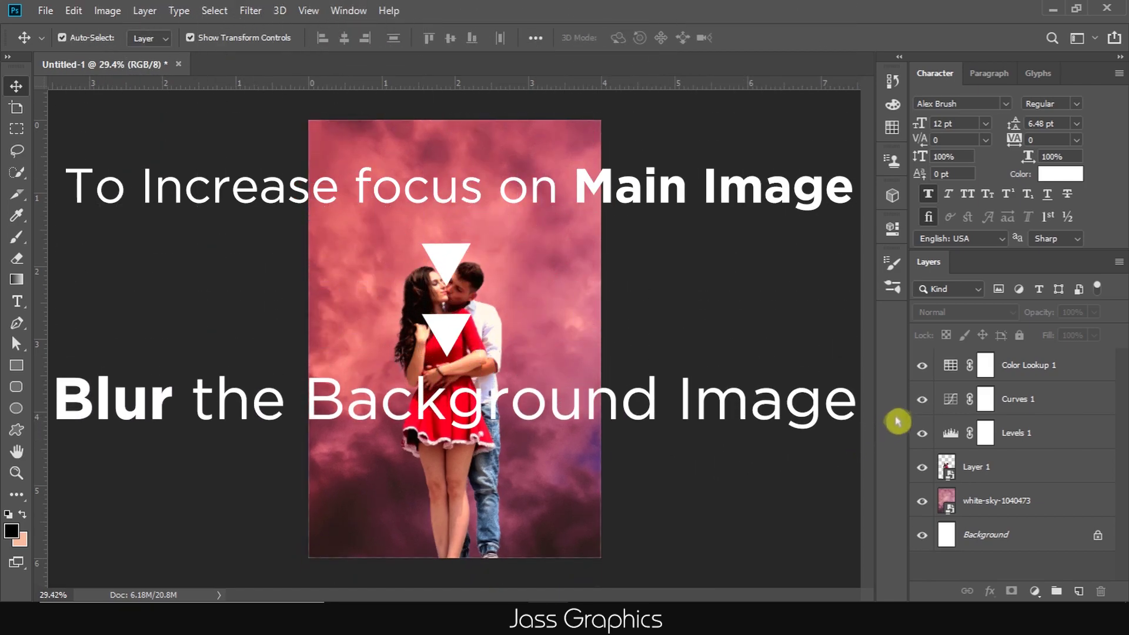
pyautogui.click(1015, 381)
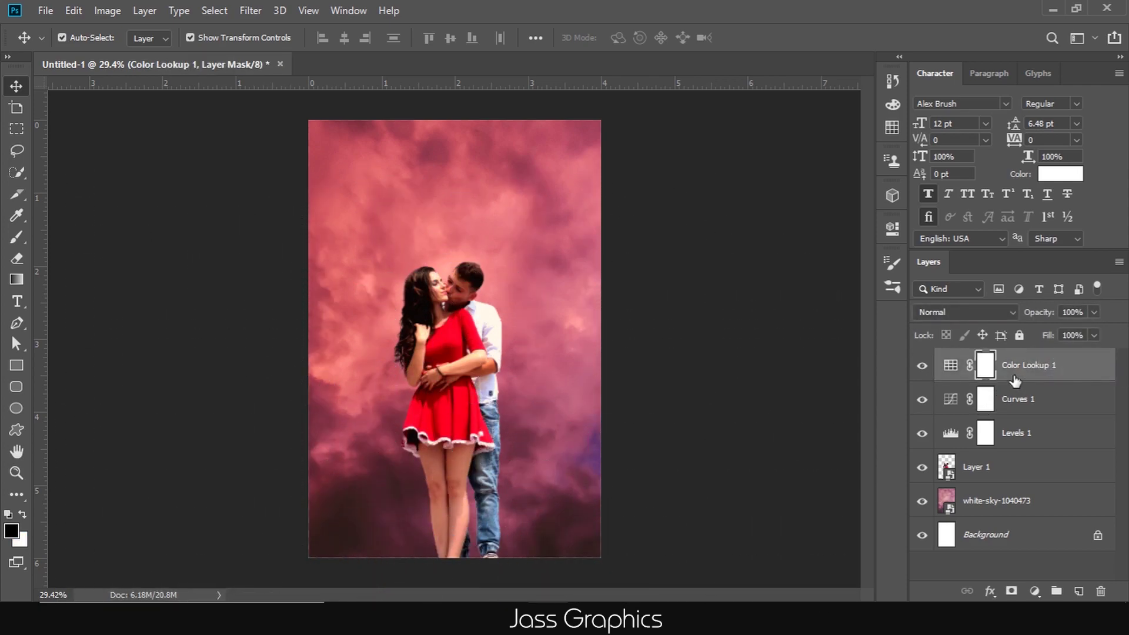
pyautogui.click(988, 504)
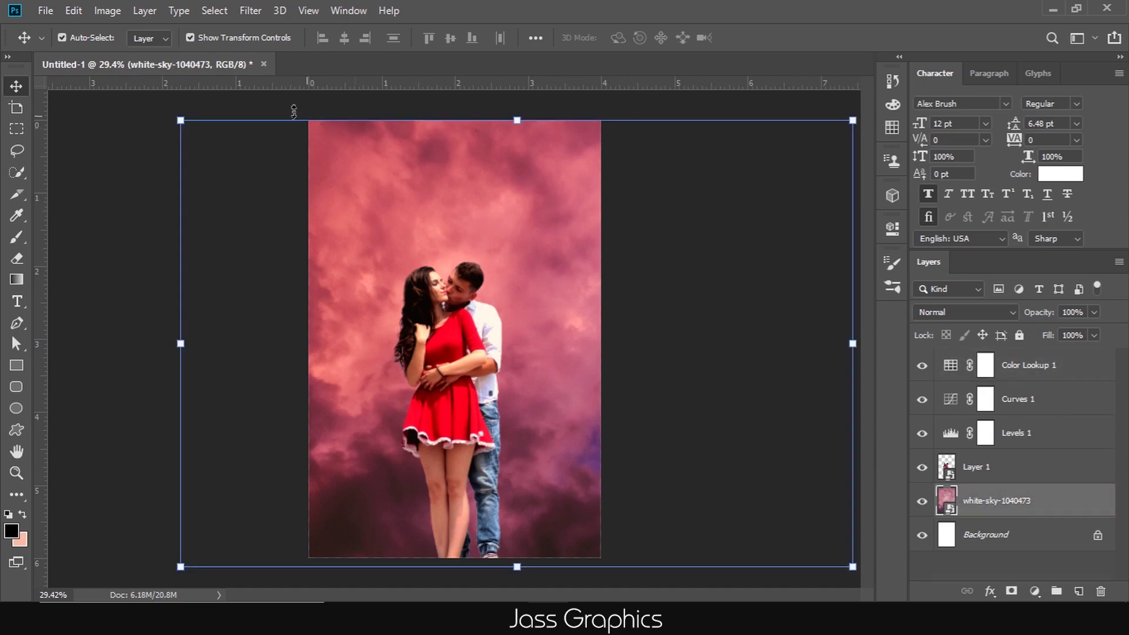
pyautogui.click(250, 11)
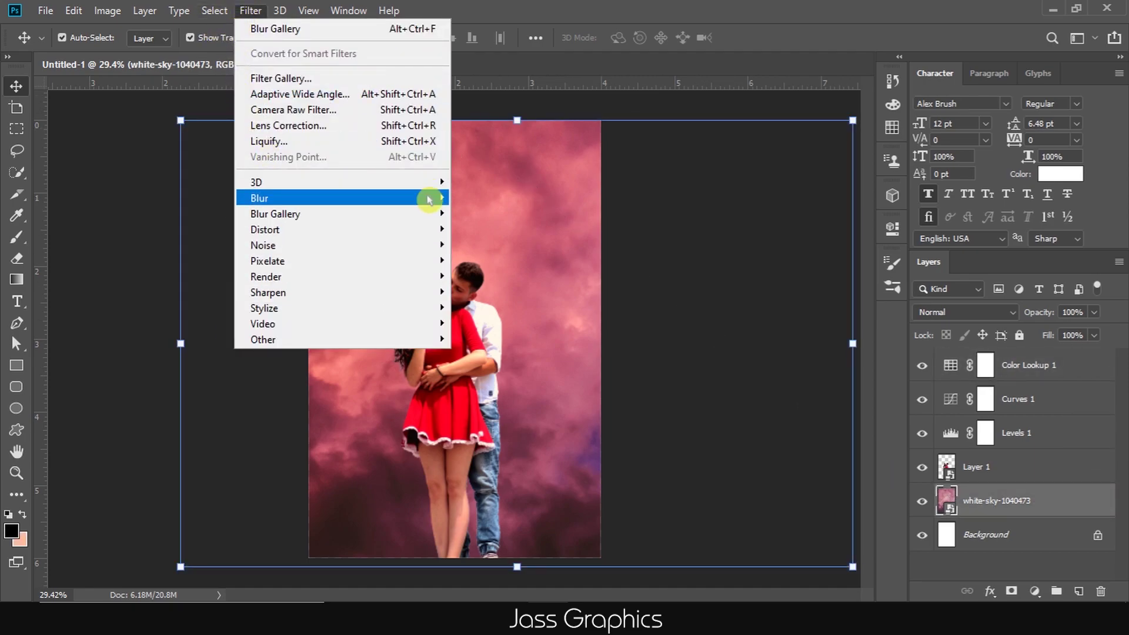
pyautogui.moveTo(429, 200)
pyautogui.click(509, 261)
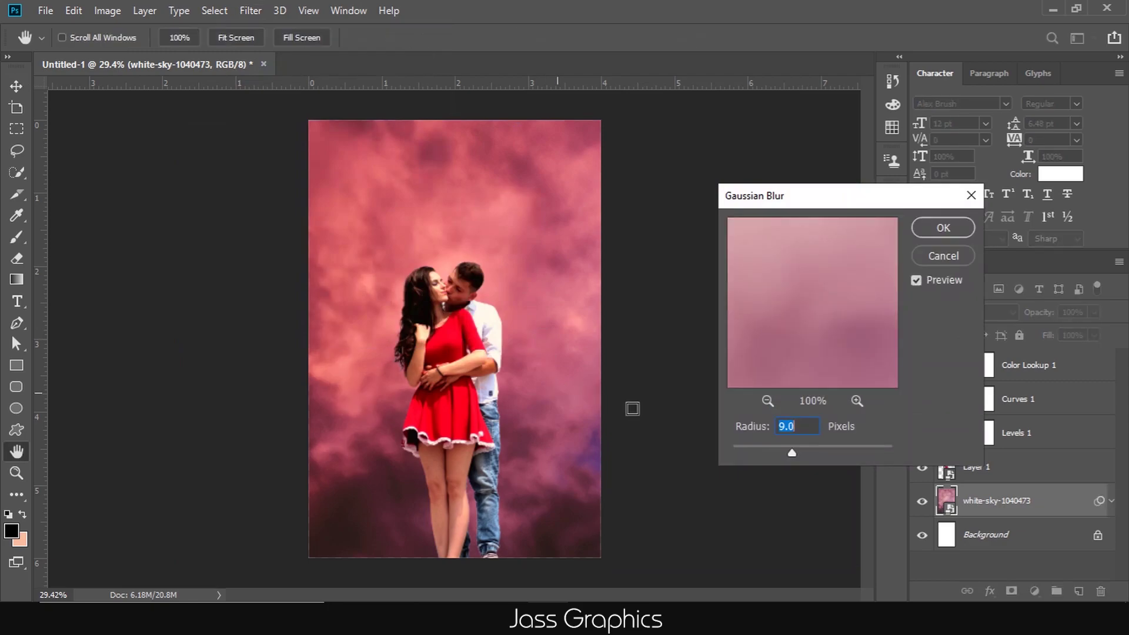
pyautogui.click(935, 236)
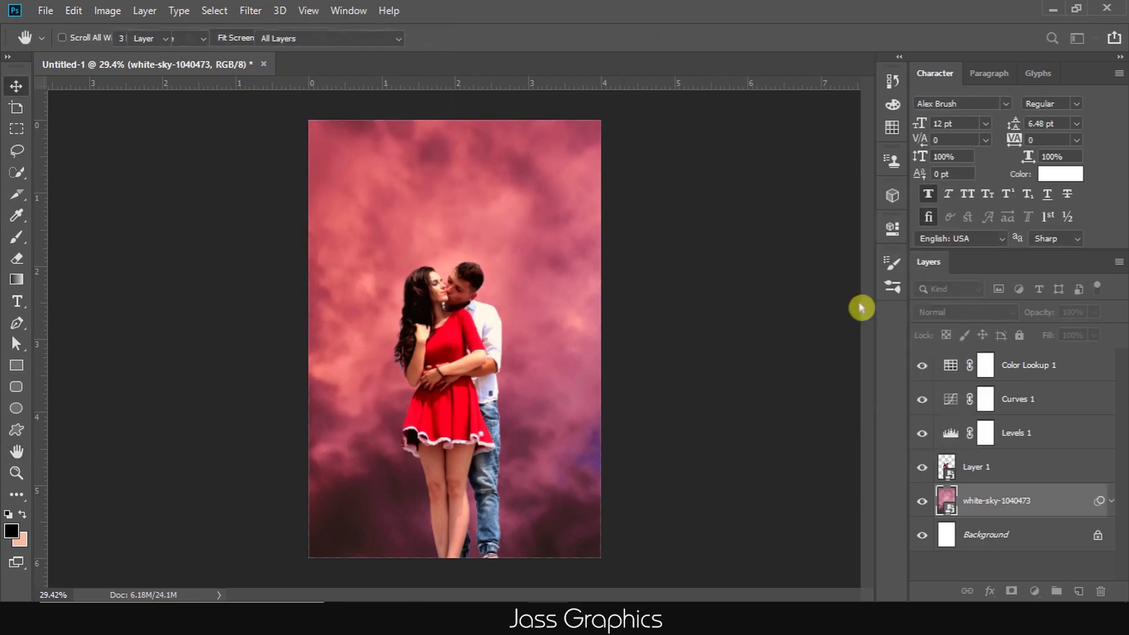
pyautogui.click(96, 286)
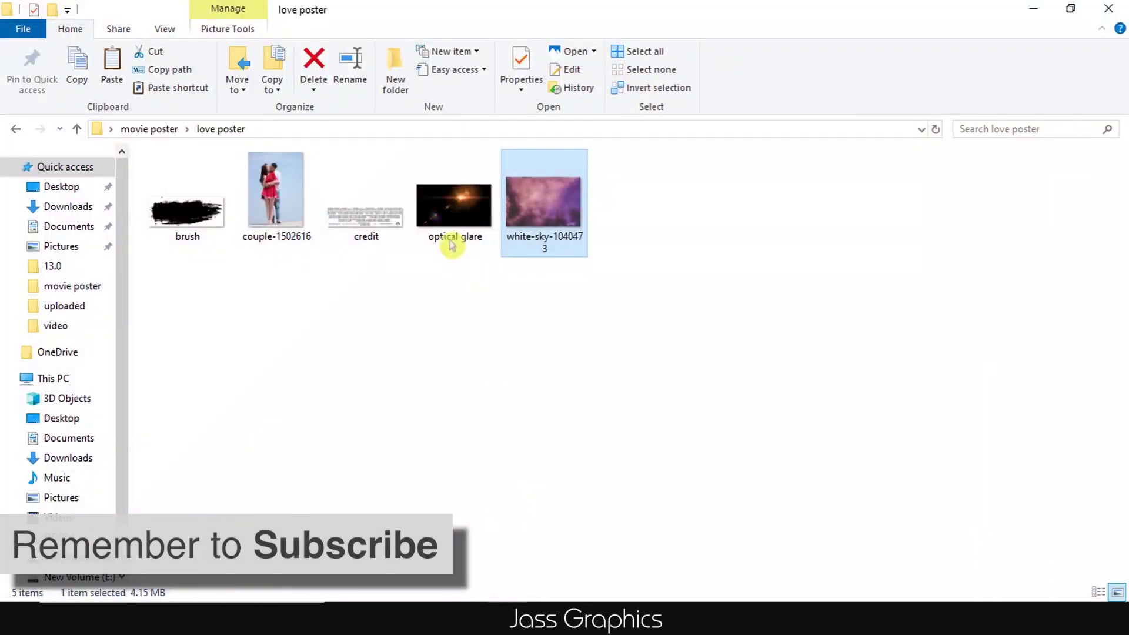
# - Bring in the optical glare image, flip it horizontally, and set its blend mode to Screen
pyautogui.moveTo(451, 245); pyautogui.dragTo(493, 373)
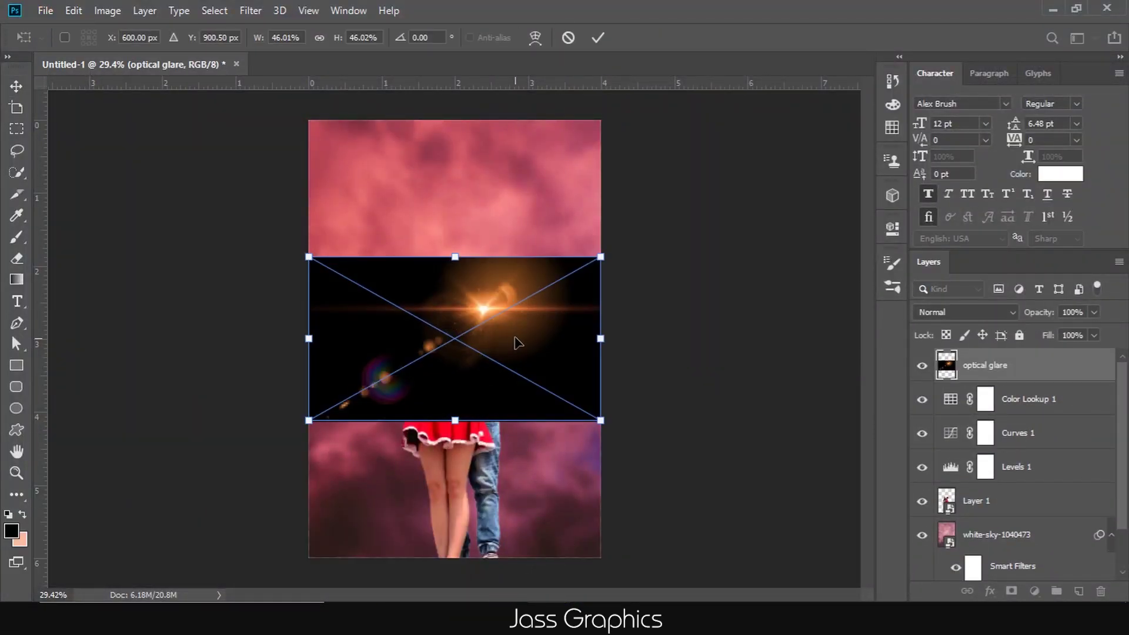
pyautogui.rightClick(536, 356)
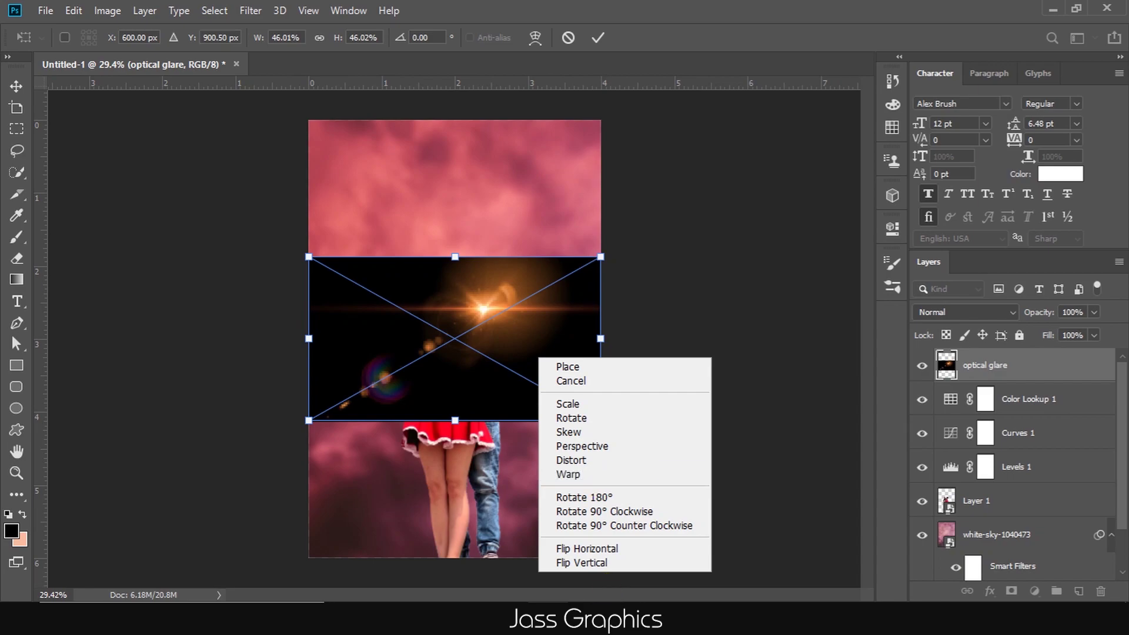
pyautogui.click(593, 549)
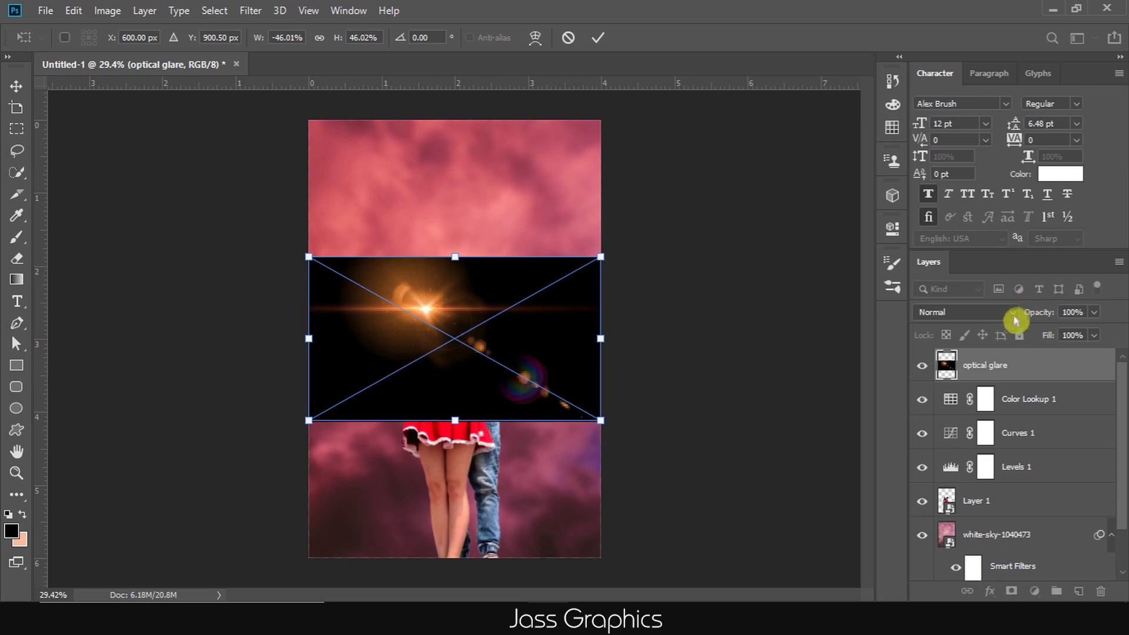
pyautogui.press('Return')
pyautogui.click(976, 312)
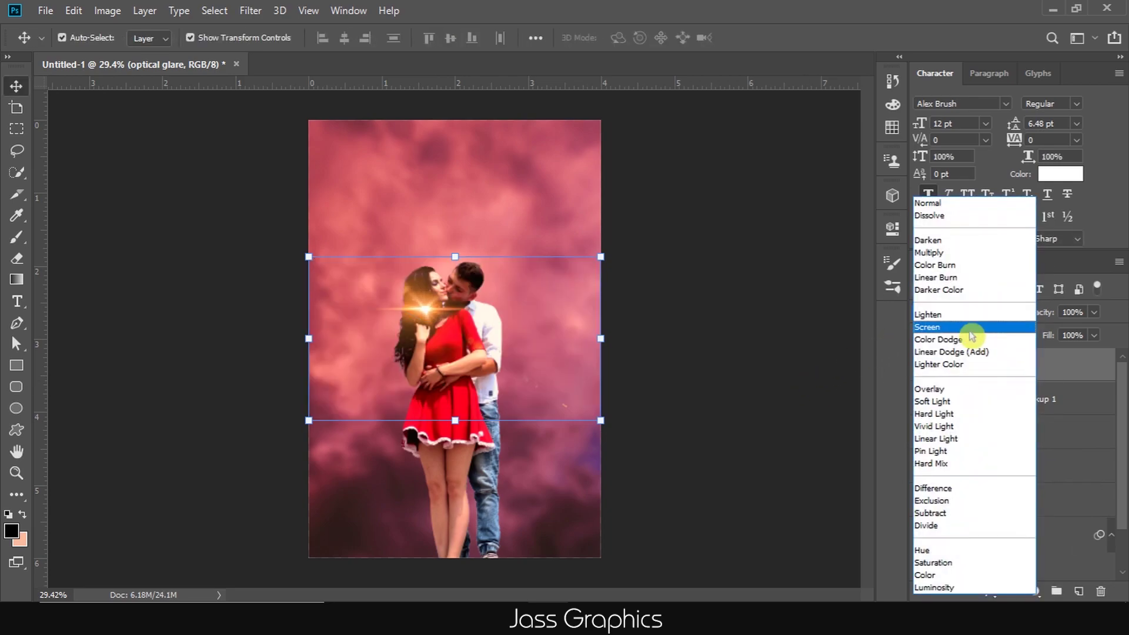
pyautogui.click(971, 326)
# - Enlarge the glare and position it beside the woman's face
pyautogui.moveTo(426, 312); pyautogui.dragTo(390, 267)
pyautogui.moveTo(573, 366); pyautogui.dragTo(642, 418)
pyautogui.moveTo(418, 273); pyautogui.dragTo(390, 272)
pyautogui.press('Return')
pyautogui.click(751, 389)
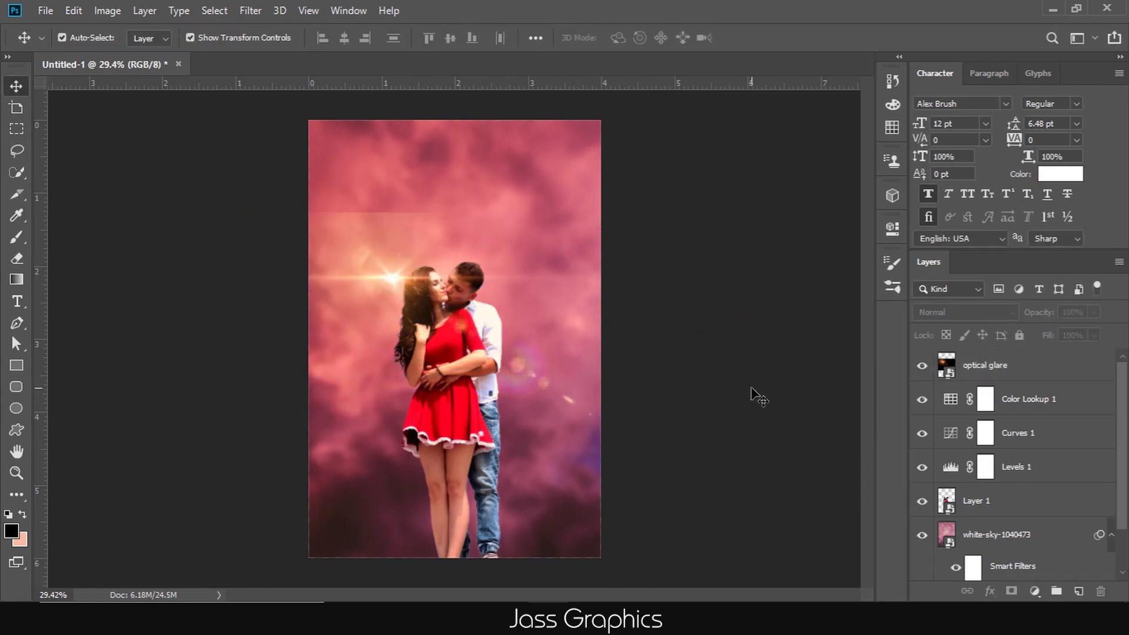
# - Add a layer mask to the optical glare layer and brush on it
pyautogui.click(987, 366)
pyautogui.click(1012, 590)
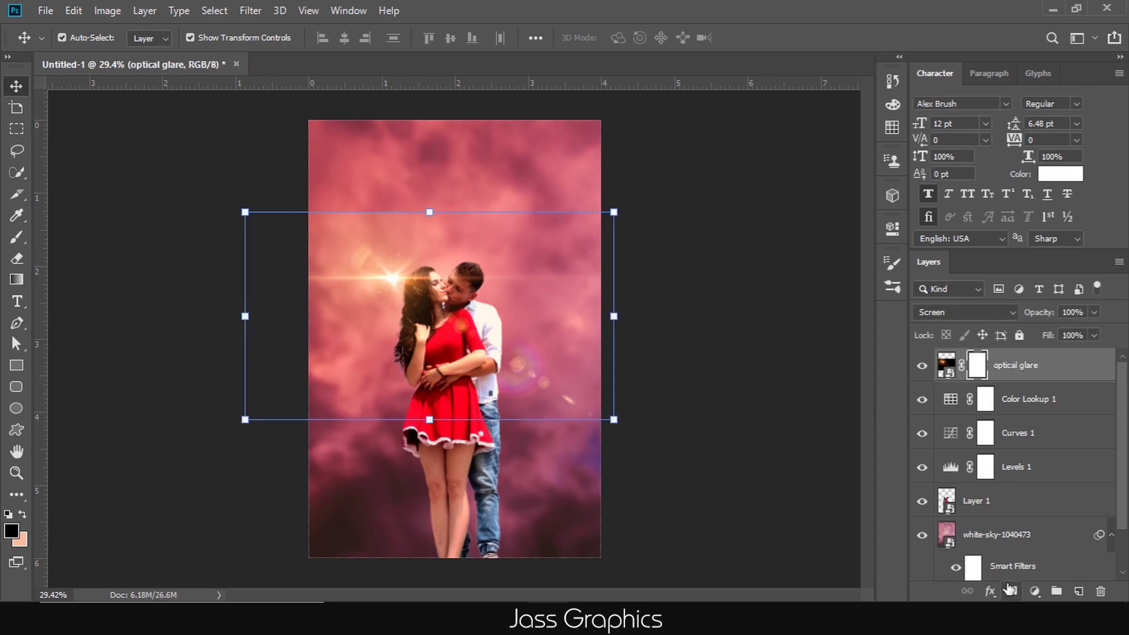
pyautogui.click(16, 238)
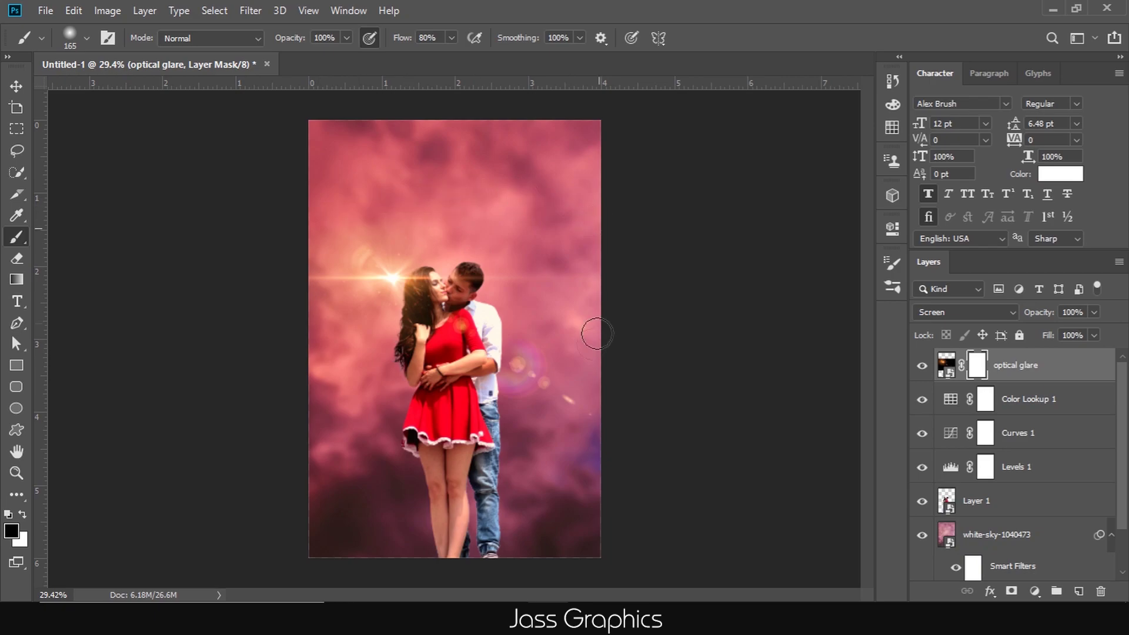
pyautogui.click(16, 86)
pyautogui.click(401, 234)
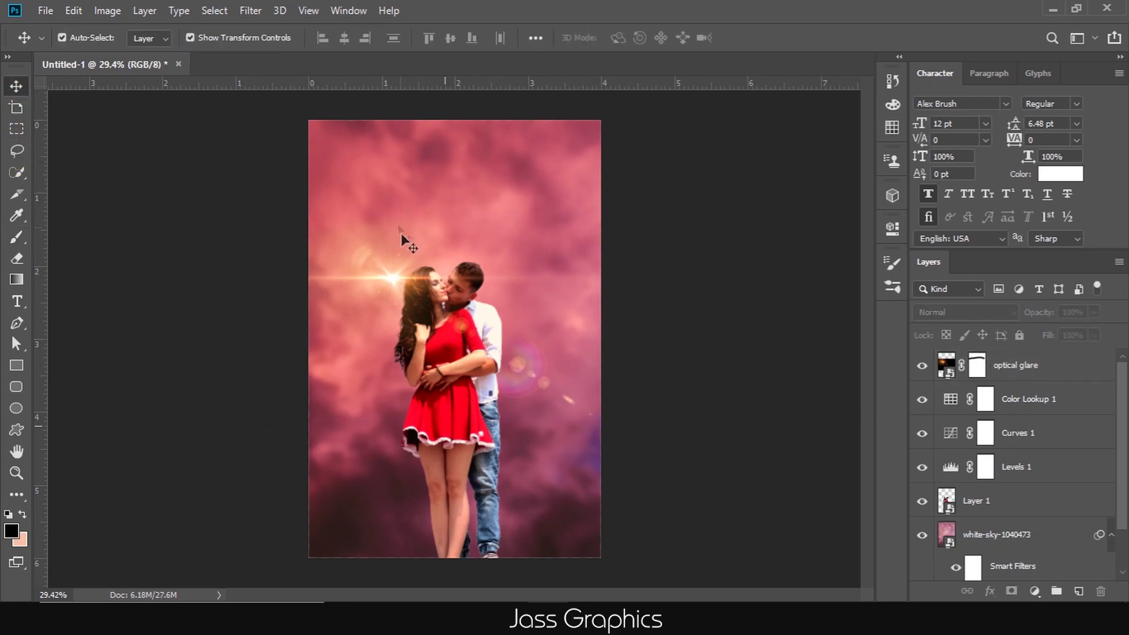
pyautogui.scroll(2, 377, 235)
pyautogui.click(1011, 374)
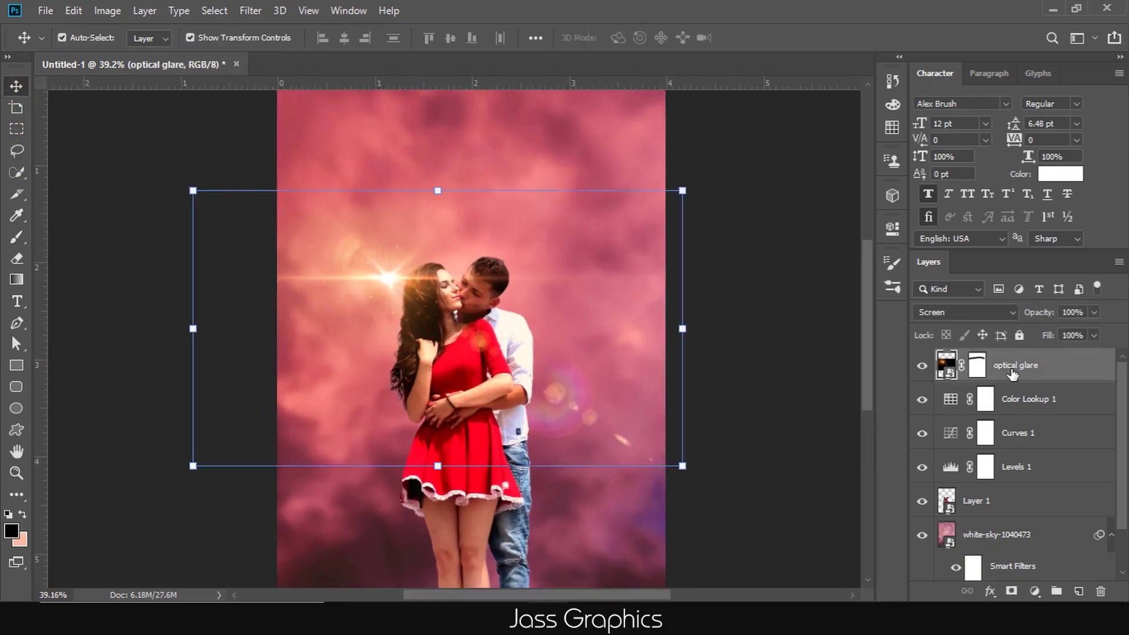
# - Apply a 9 px Field Blur from the Blur Gallery to the optical glare layer
pyautogui.click(250, 11)
pyautogui.moveTo(390, 213)
pyautogui.click(537, 254)
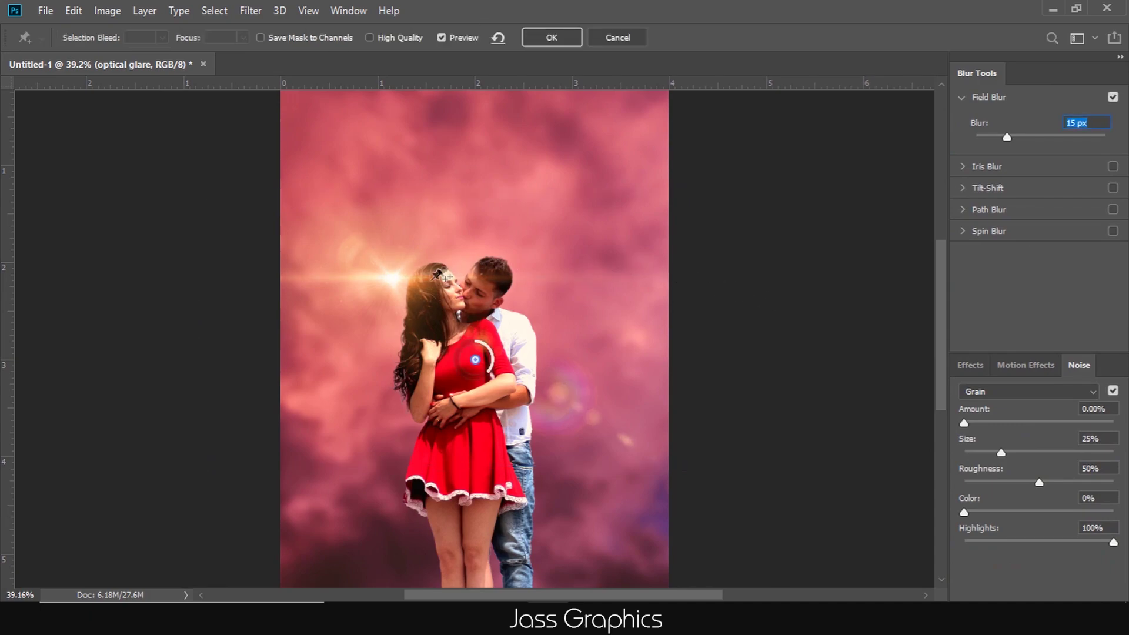
pyautogui.click(391, 278)
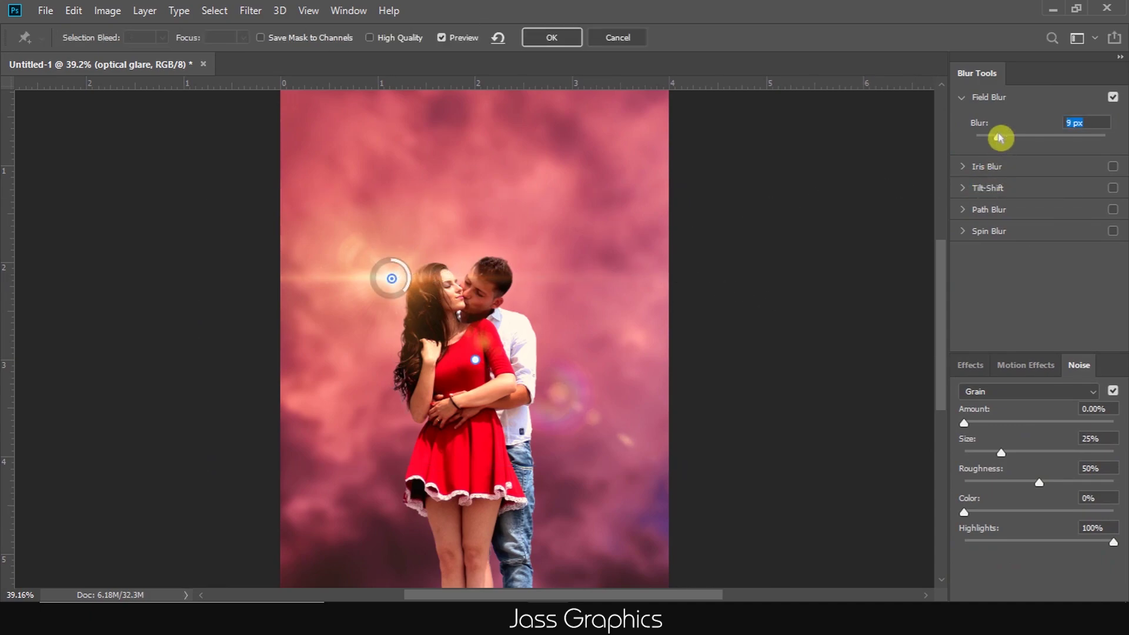
pyautogui.click(531, 39)
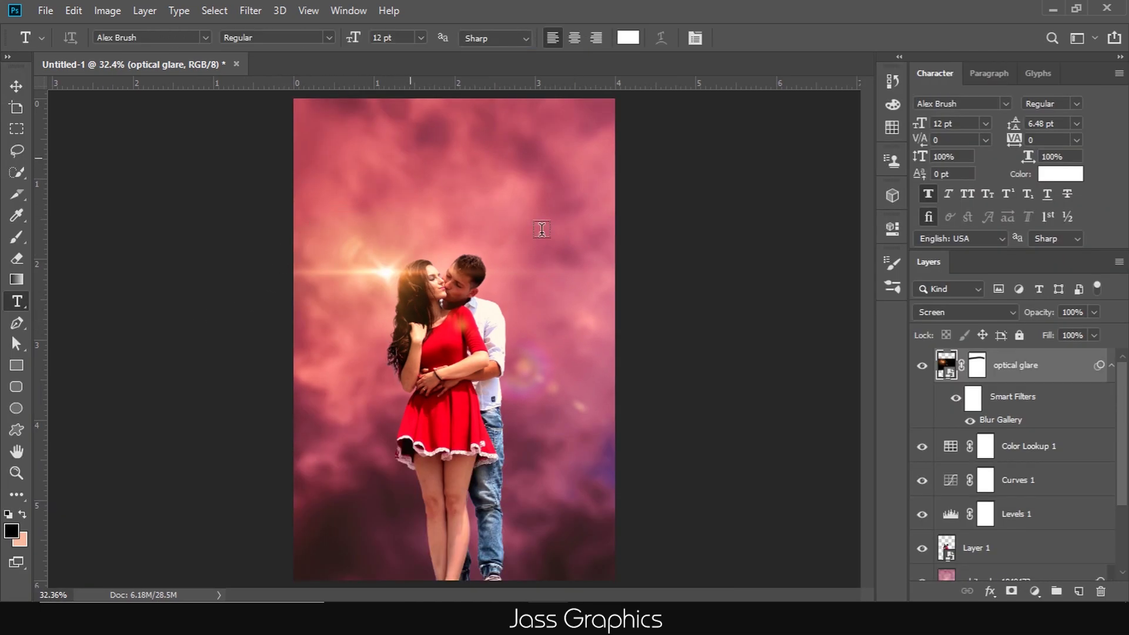
pyautogui.click(542, 230)
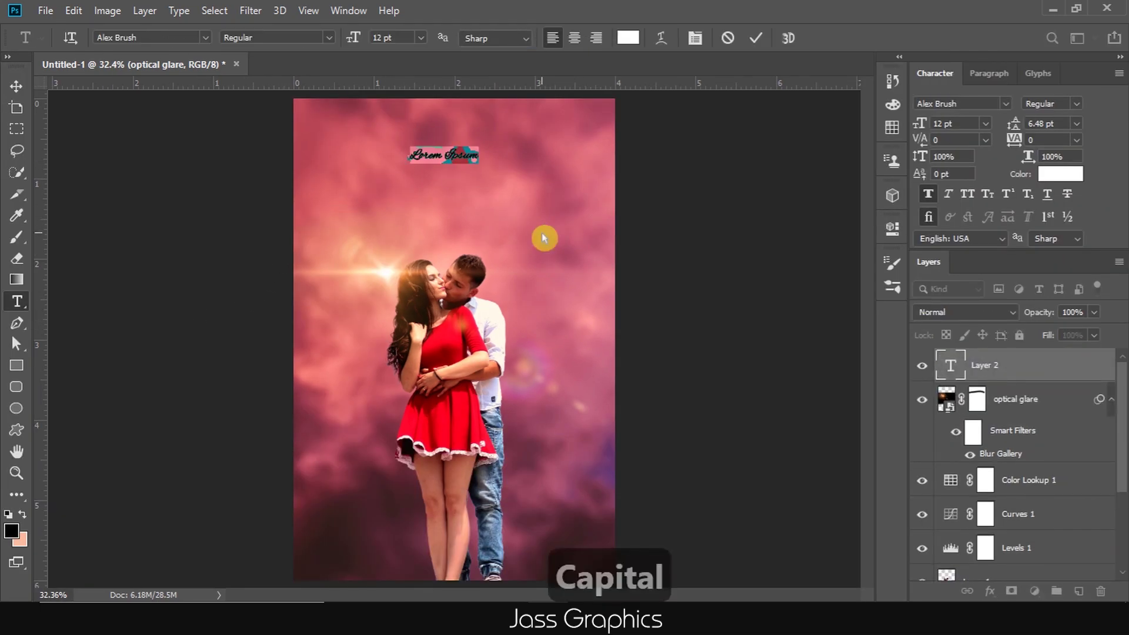
# - Add the 'Love' title above the couple, scaled up and set to 72 pt
pyautogui.write('Ioove')
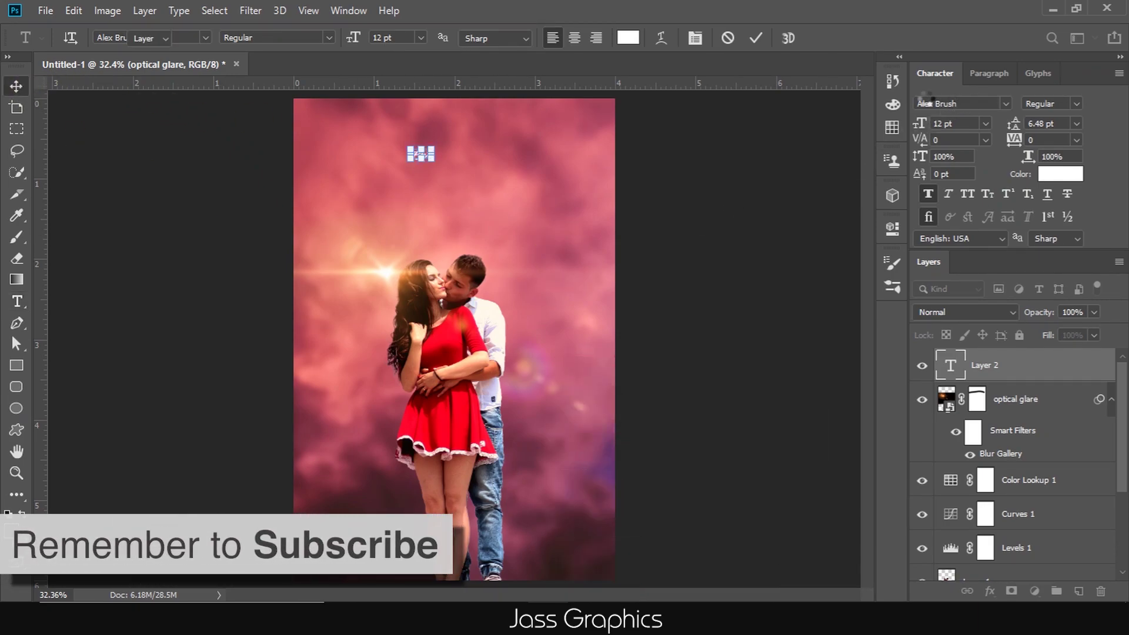
pyautogui.hotkey('ctrl', 'Return')
pyautogui.press('v')
pyautogui.moveTo(435, 162); pyautogui.dragTo(553, 227)
pyautogui.moveTo(470, 197); pyautogui.dragTo(456, 209)
pyautogui.press('Return')
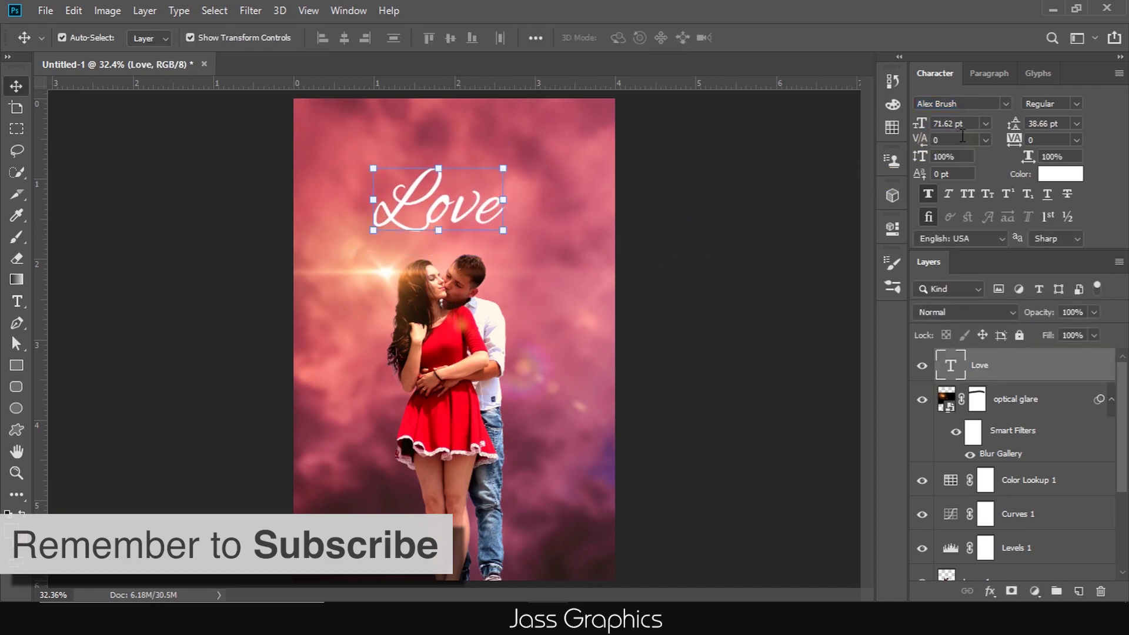
pyautogui.click(985, 124)
pyautogui.click(986, 336)
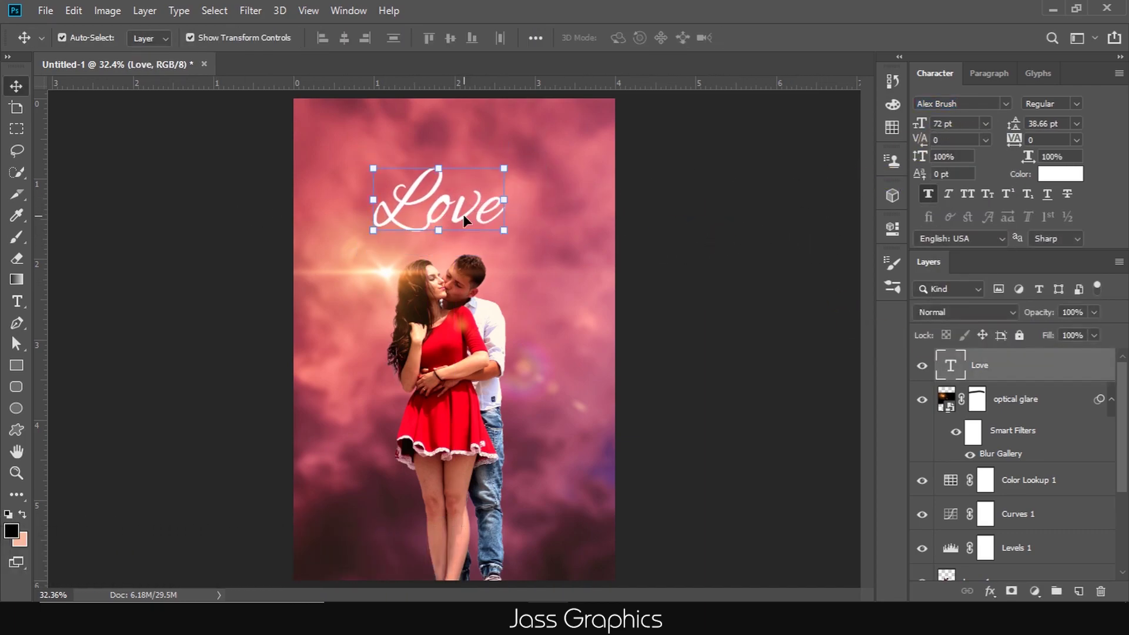
# - Duplicate the title, change it to 'touch of', and shrink it above 'Love'
pyautogui.keyDown('alt'); pyautogui.moveTo(464, 214); pyautogui.dragTo(474, 162); pyautogui.keyUp('alt')
pyautogui.doubleClick(475, 162)
pyautogui.write('touch of')
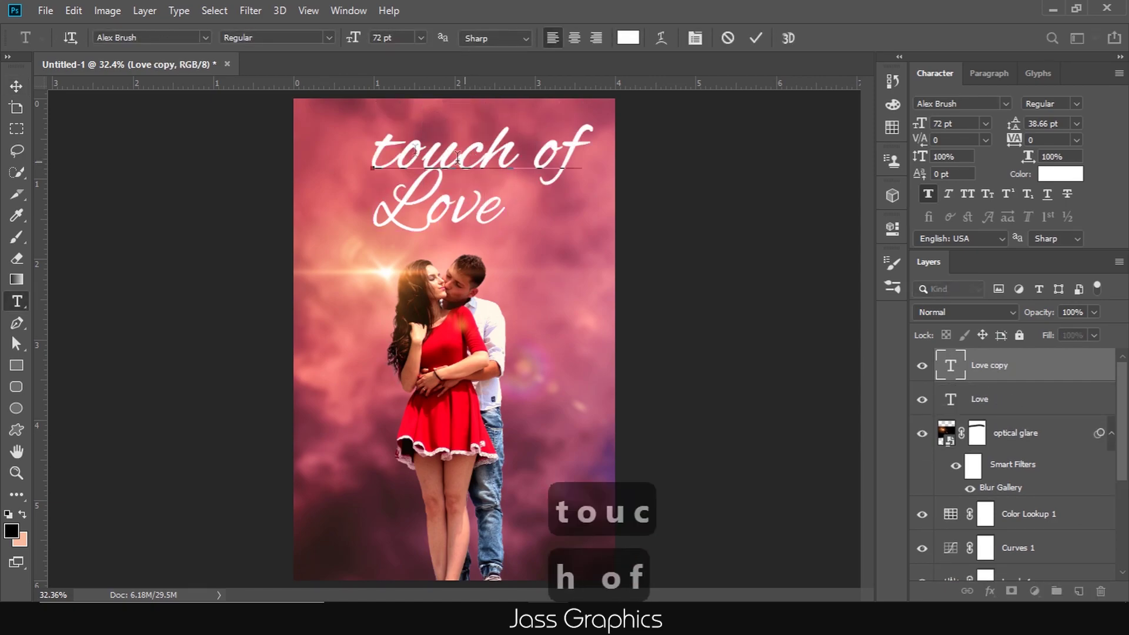
pyautogui.hotkey('ctrl', 'Return')
pyautogui.press('v')
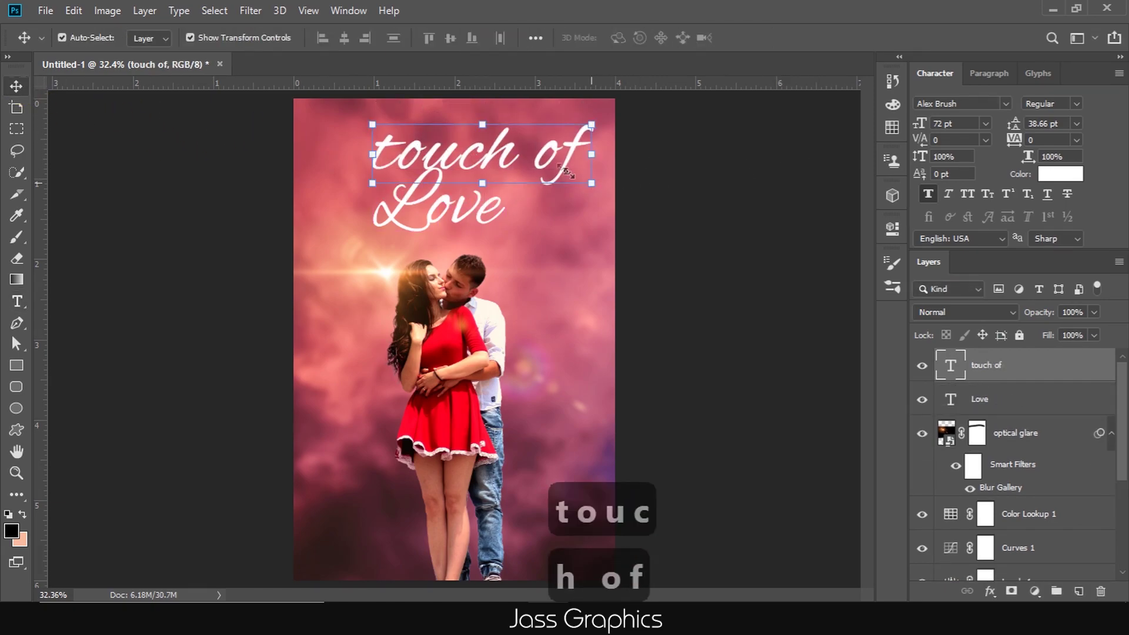
pyautogui.hotkey('ctrl', 't')
pyautogui.moveTo(458, 157); pyautogui.dragTo(384, 134)
pyautogui.moveTo(492, 65); pyautogui.dragTo(415, 98)
pyautogui.moveTo(353, 114); pyautogui.dragTo(502, 179)
pyautogui.click(655, 206)
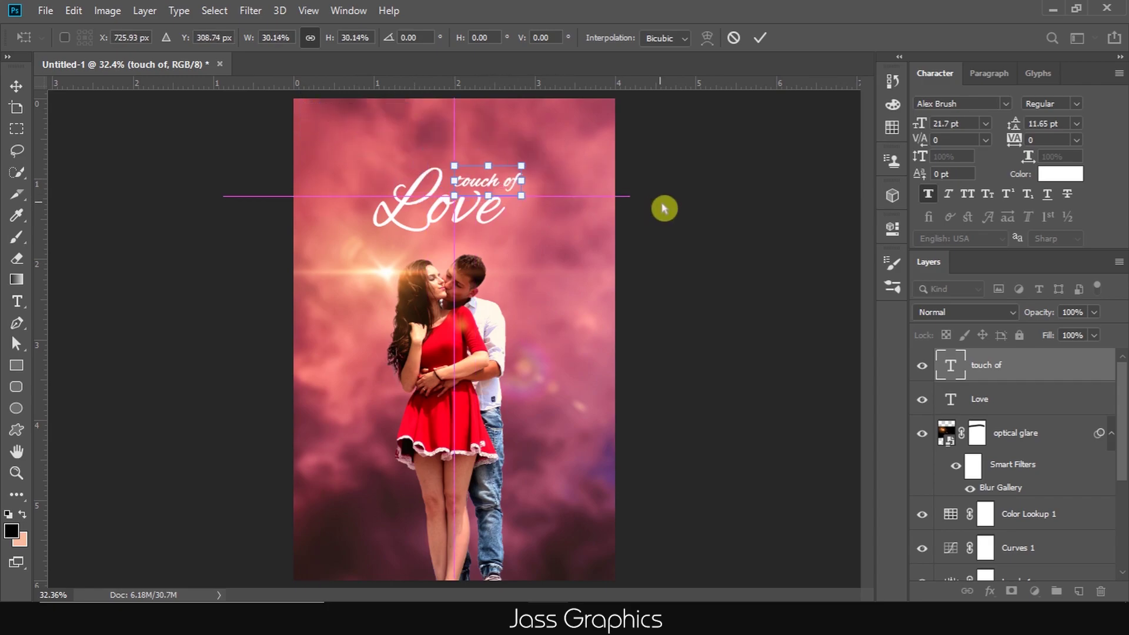
# - Fine-tune 'touch of' so it sits above the right part of 'Love'
pyautogui.scroll(-2, 468, 178)
pyautogui.scroll(2, 467, 177)
pyautogui.click(479, 205)
pyautogui.moveTo(479, 206); pyautogui.dragTo(473, 204)
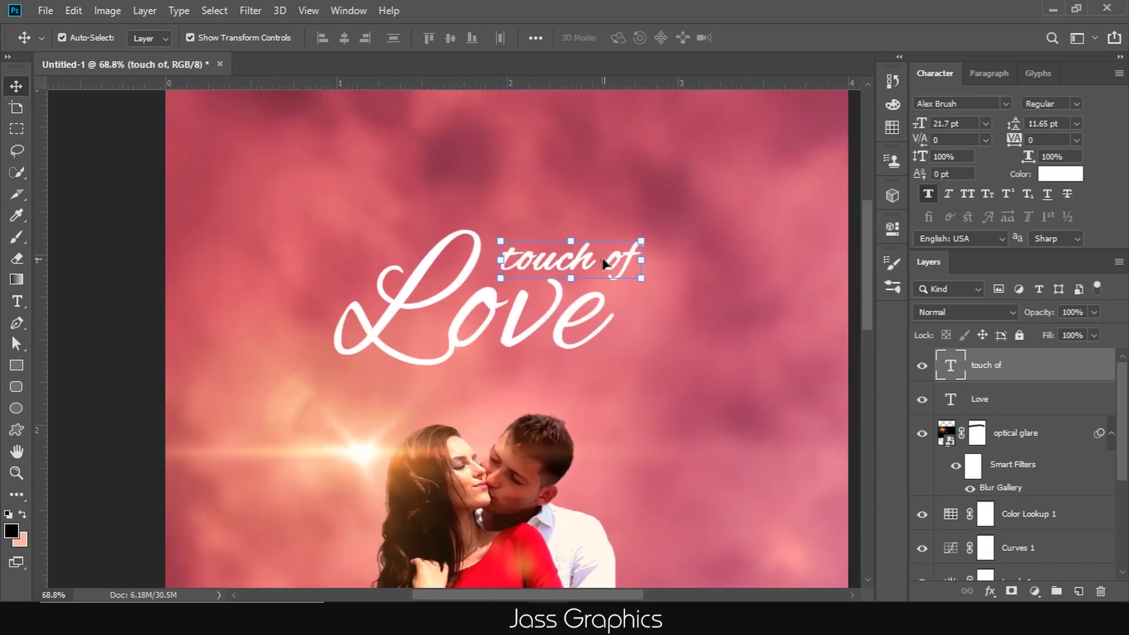
pyautogui.moveTo(588, 250)
pyautogui.mouseDown()
pyautogui.moveTo(597, 232)
pyautogui.moveTo(585, 267)
pyautogui.mouseUp()
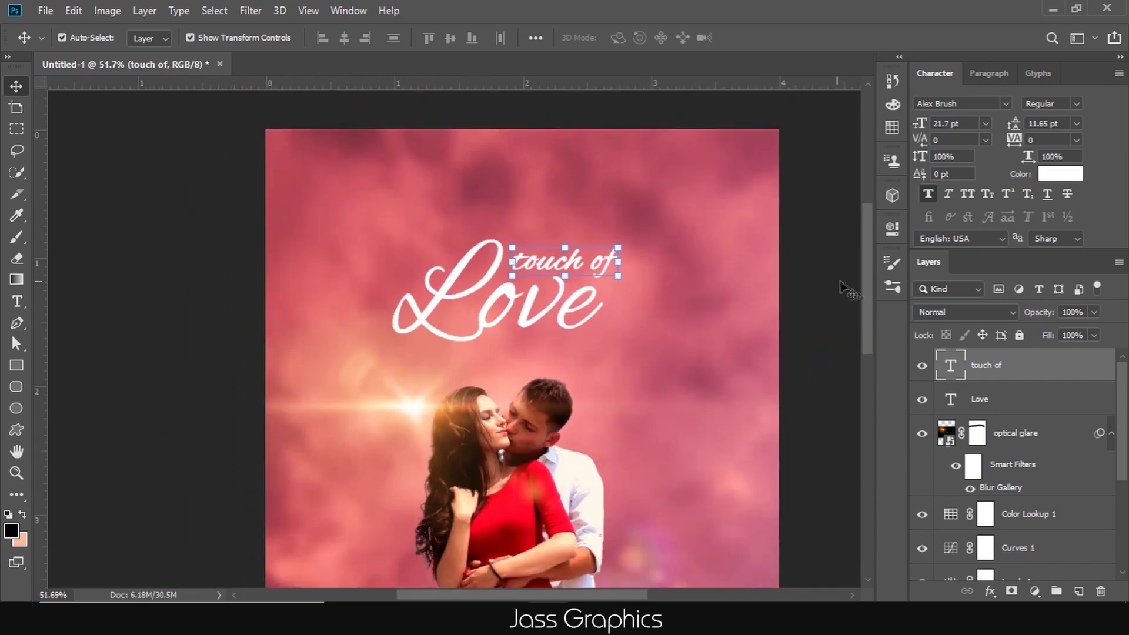
pyautogui.click(847, 290)
pyautogui.scroll(-1, 662, 280)
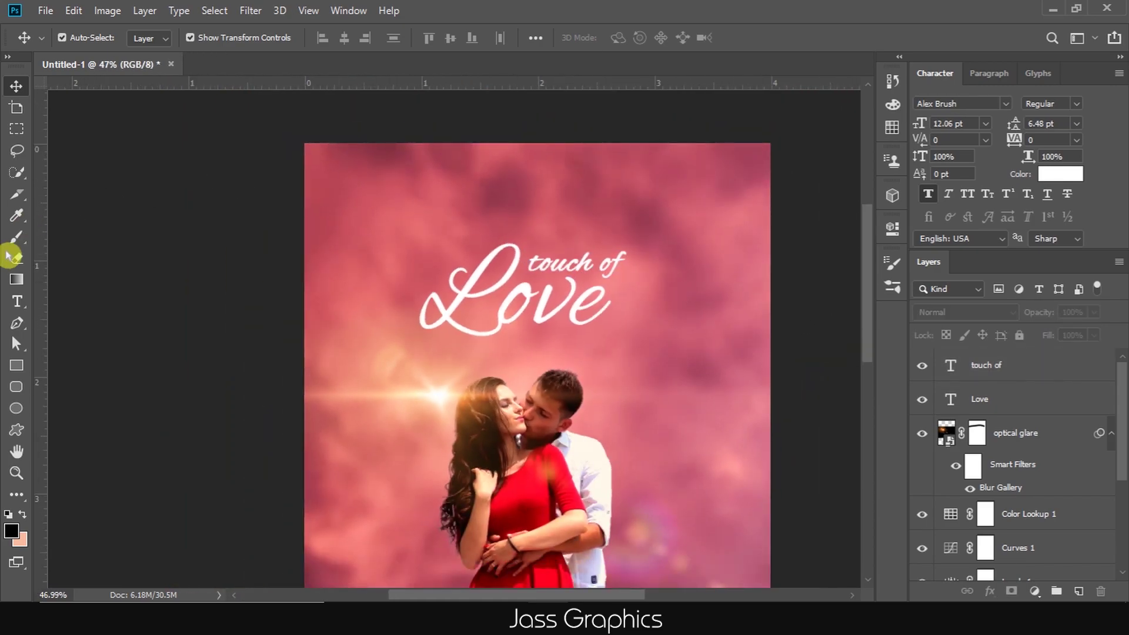
# - Add a capitalised 'JASS GRAPHICS PRESENTS' text line above the title
pyautogui.click(17, 301)
pyautogui.click(498, 199)
pyautogui.press('capslock')
pyautogui.write('JASS GRAP')
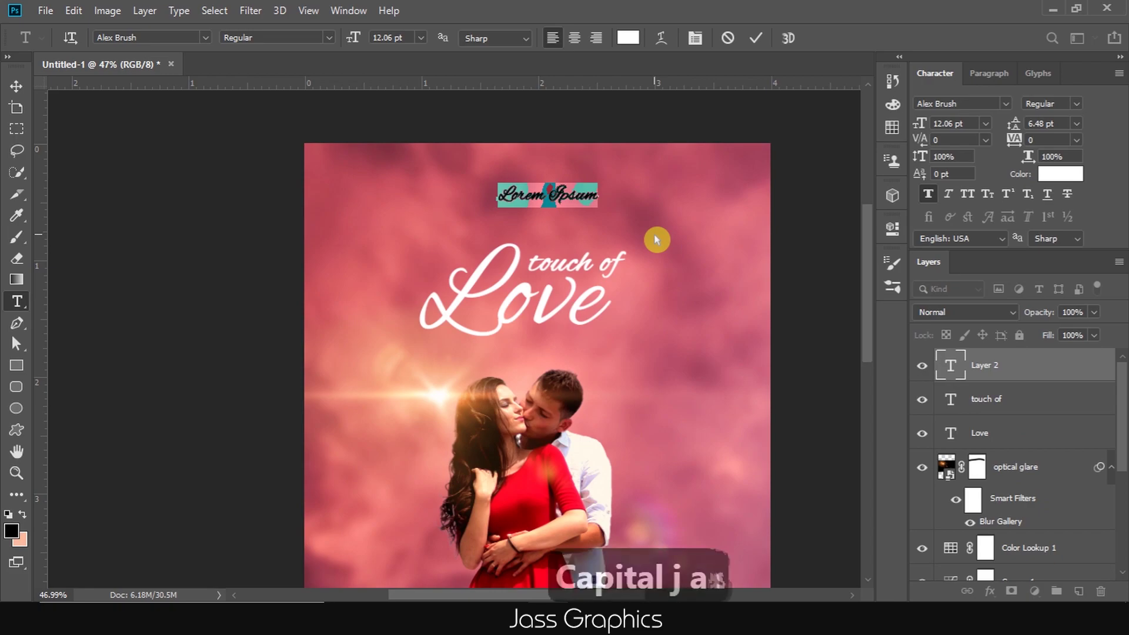
pyautogui.write('HICS PRESENTS')
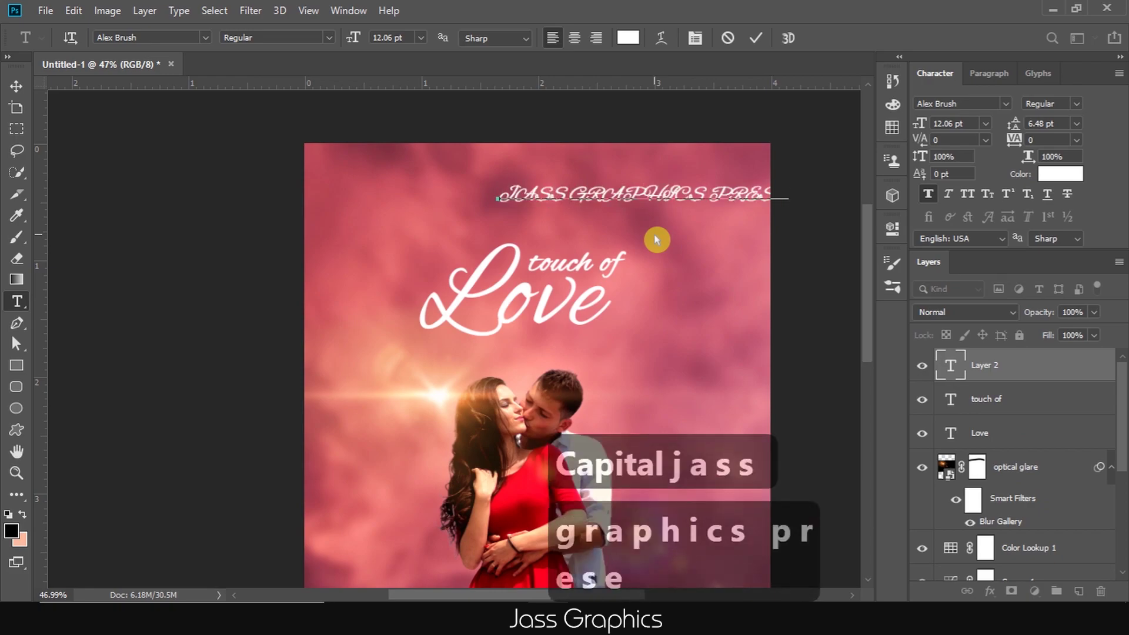
pyautogui.click(17, 86)
# - Set the line to Gotham Book at 6 pt, then view Google Images results for 'BRUSH png'
pyautogui.click(1006, 104)
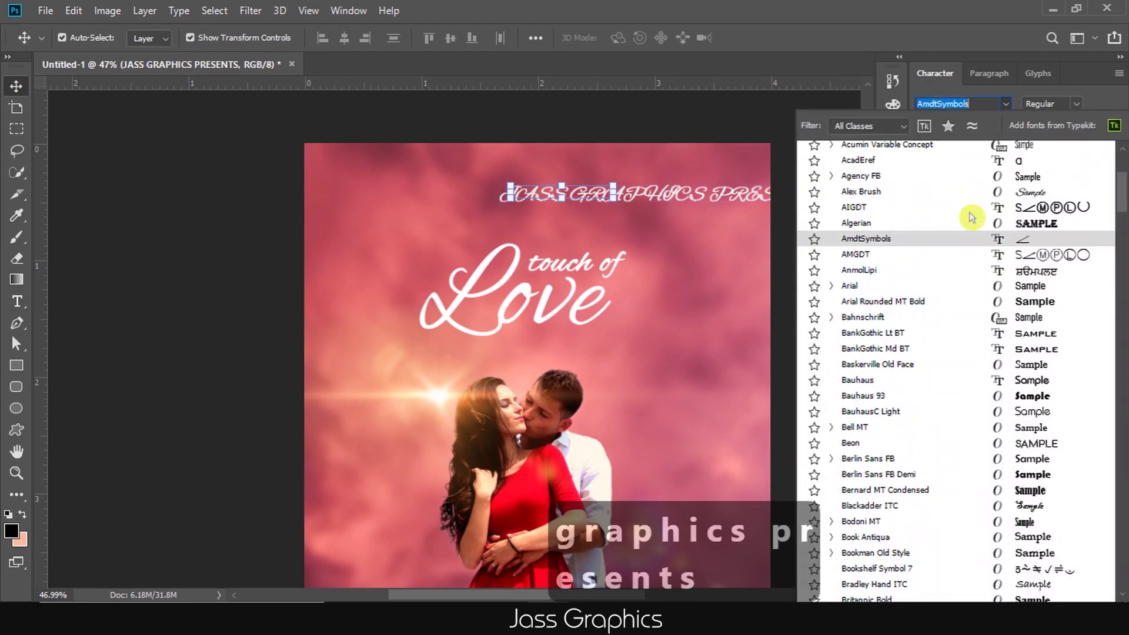
pyautogui.scroll(3, 971, 219)
pyautogui.click(970, 220)
pyautogui.click(985, 124)
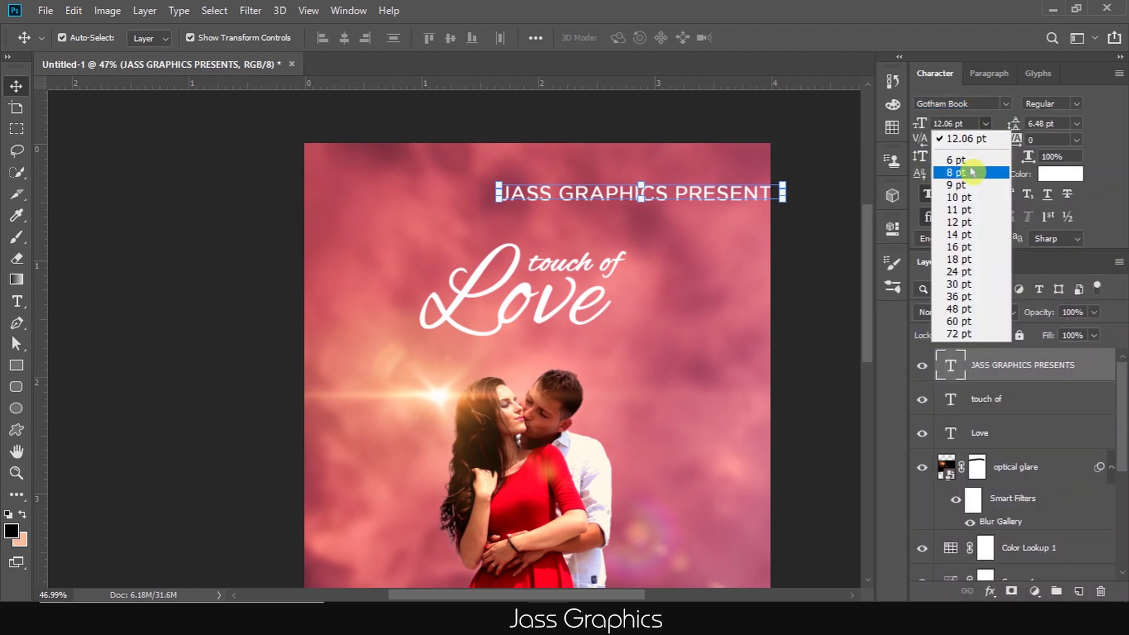
pyautogui.click(974, 172)
pyautogui.moveTo(649, 198); pyautogui.dragTo(652, 200)
pyautogui.click(985, 123)
pyautogui.click(968, 171)
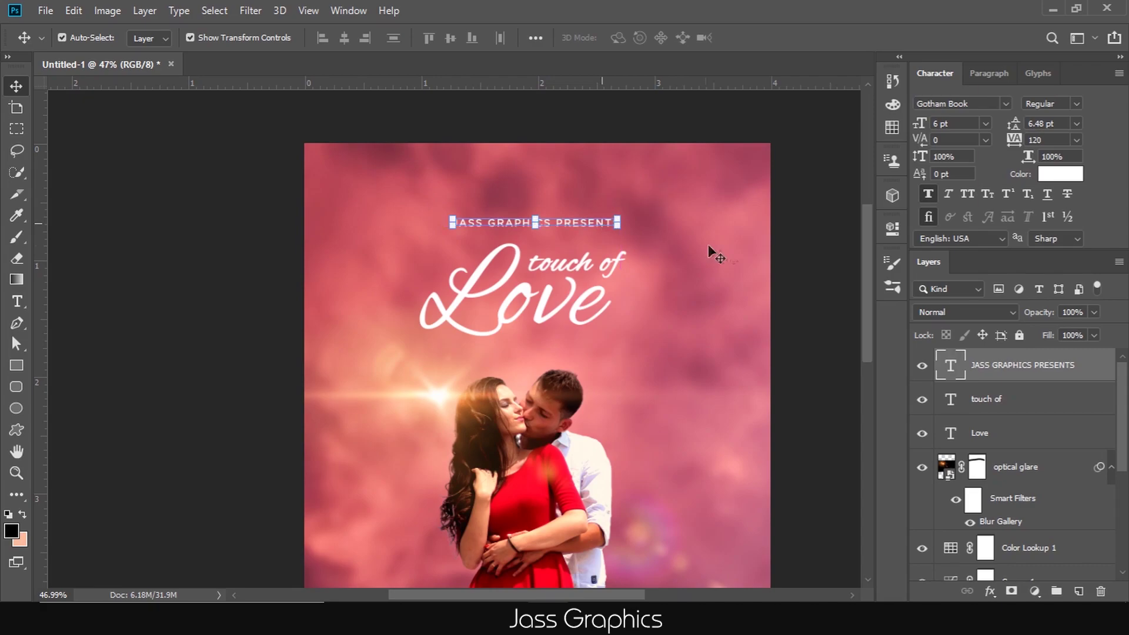
pyautogui.hotkey('ctrl', '0')
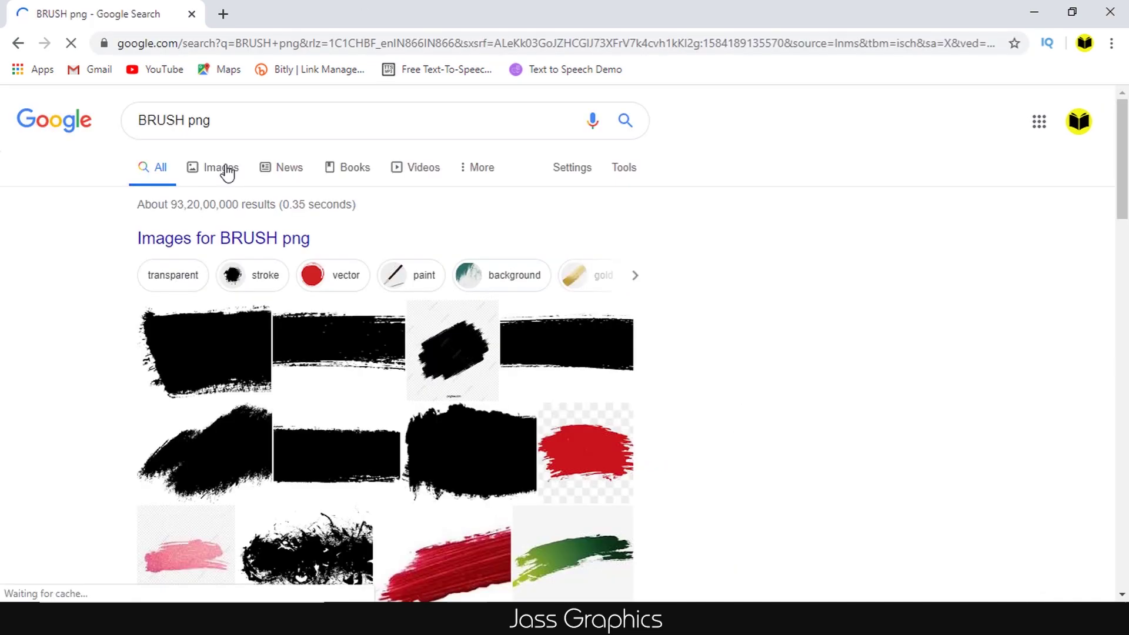
pyautogui.click(222, 169)
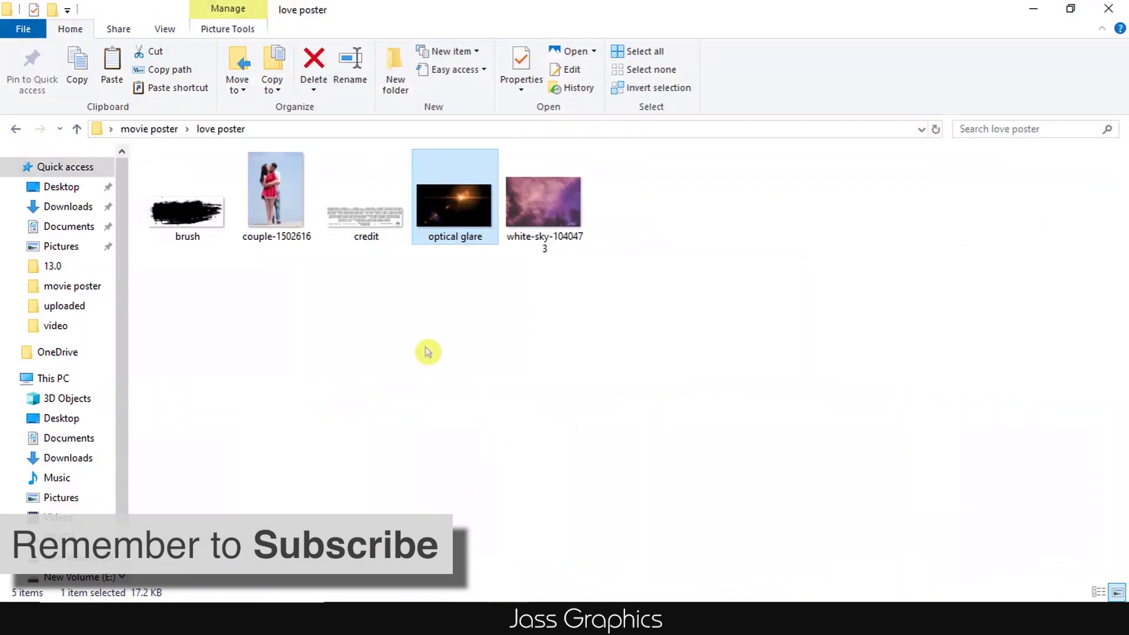
# - Drag the brush PNG from Explorer into the poster and stretch it across the bottom edge
pyautogui.click(183, 226)
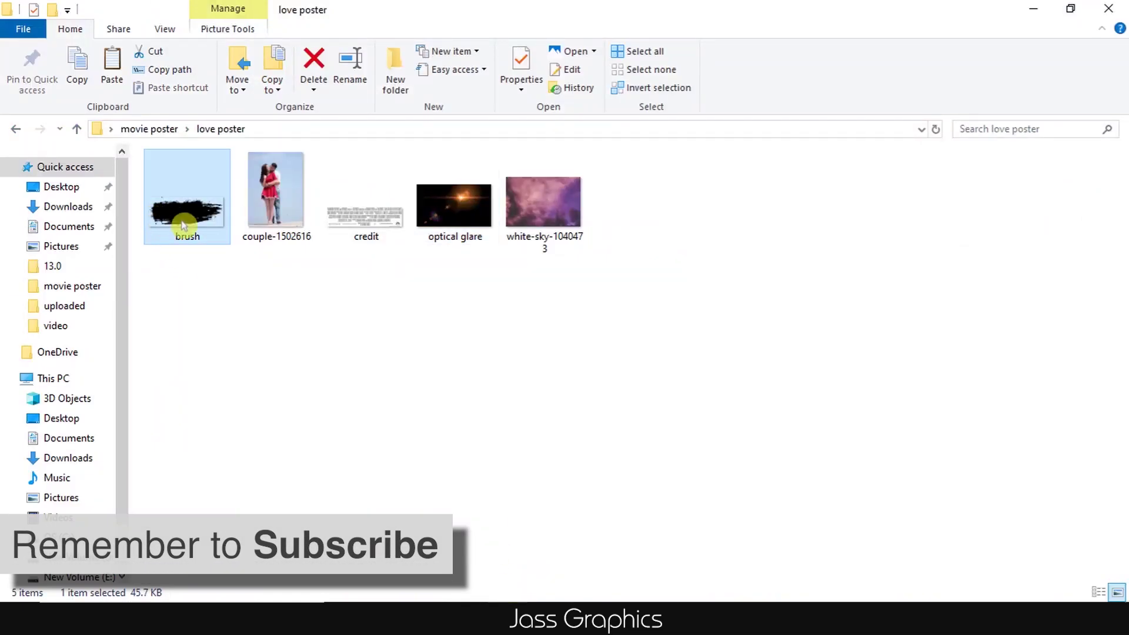
pyautogui.moveTo(183, 226)
pyautogui.mouseDown()
pyautogui.moveTo(404, 396)
pyautogui.moveTo(555, 592)
pyautogui.moveTo(534, 488)
pyautogui.moveTo(559, 400)
pyautogui.mouseUp()
pyautogui.moveTo(607, 305)
pyautogui.mouseDown()
pyautogui.moveTo(643, 250)
pyautogui.moveTo(688, 245)
pyautogui.mouseUp()
pyautogui.moveTo(580, 319); pyautogui.dragTo(536, 498)
pyautogui.moveTo(644, 423); pyautogui.dragTo(683, 409)
pyautogui.moveTo(588, 489)
pyautogui.mouseDown()
pyautogui.moveTo(567, 534)
pyautogui.moveTo(582, 540)
pyautogui.moveTo(590, 527)
pyautogui.mouseUp()
# - Commit the bottom brush stroke, whiten it with a #ffffff Color Overlay, and duplicate the layer
pyautogui.press('Return')
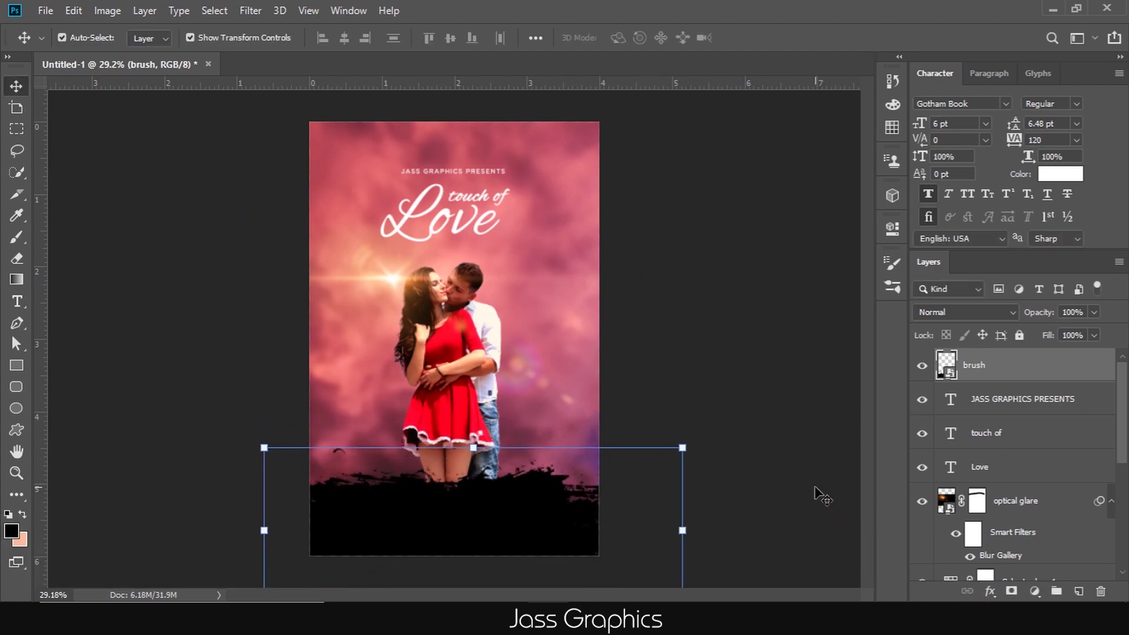
pyautogui.click(990, 592)
pyautogui.click(1019, 539)
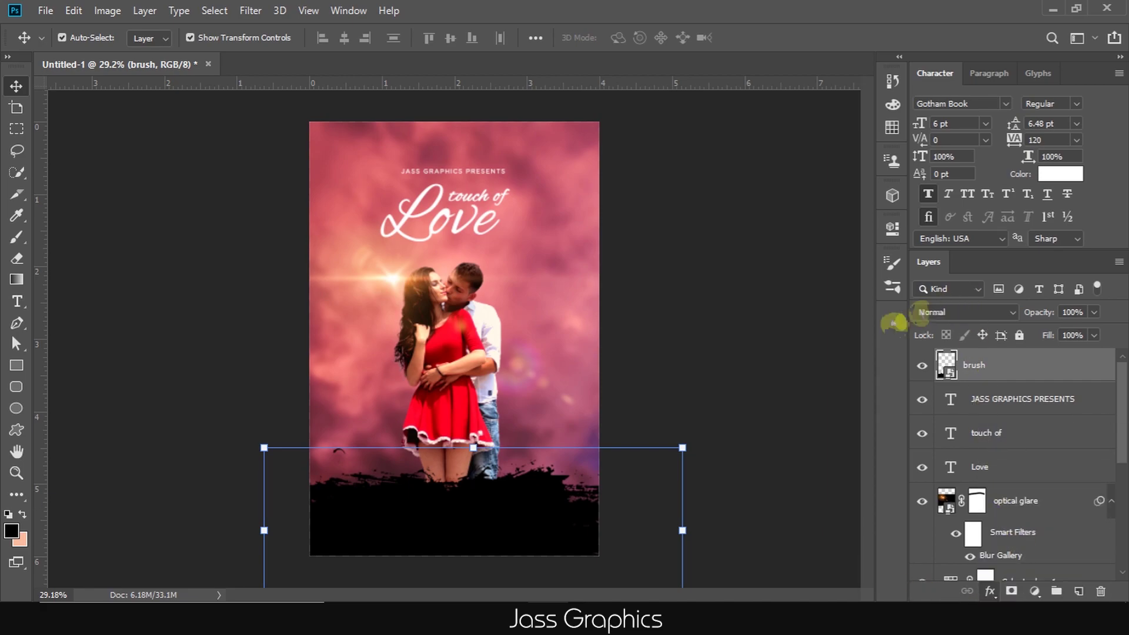
pyautogui.click(875, 157)
pyautogui.write('ffffff')
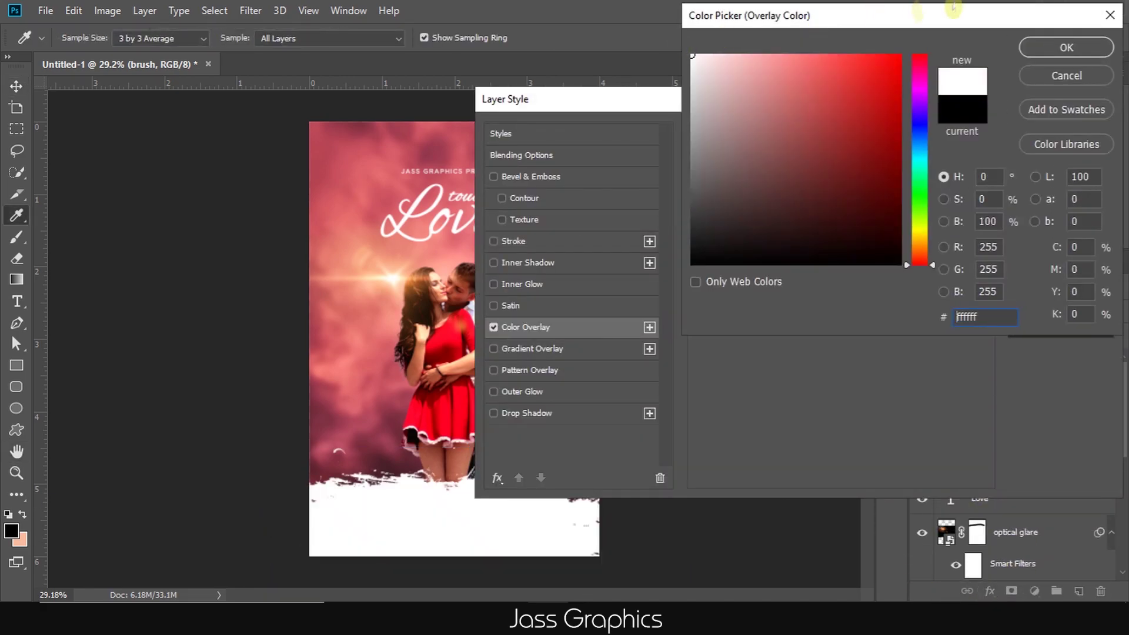
pyautogui.click(1052, 48)
pyautogui.click(1036, 137)
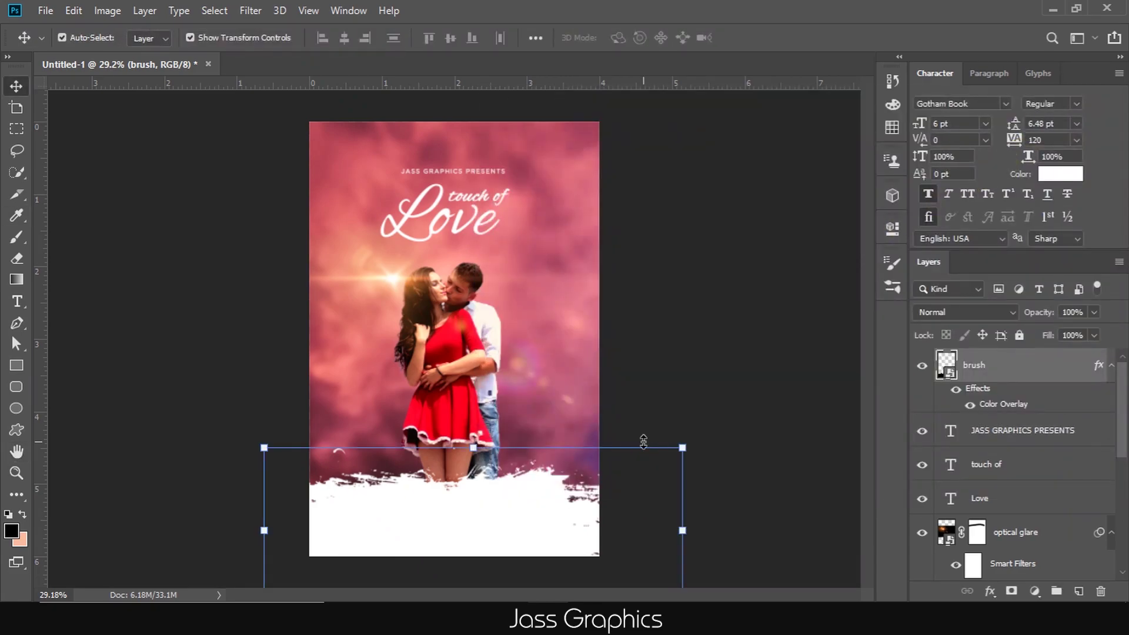
pyautogui.click(584, 513)
pyautogui.hotkey('ctrl', 'j')
# - Place the brush copy across the top-left corner tilted about -5°, then drag in the credit image
pyautogui.moveTo(530, 491)
pyautogui.mouseDown()
pyautogui.moveTo(464, 264)
pyautogui.moveTo(399, 173)
pyautogui.mouseUp()
pyautogui.scroll(-2, 370, 177)
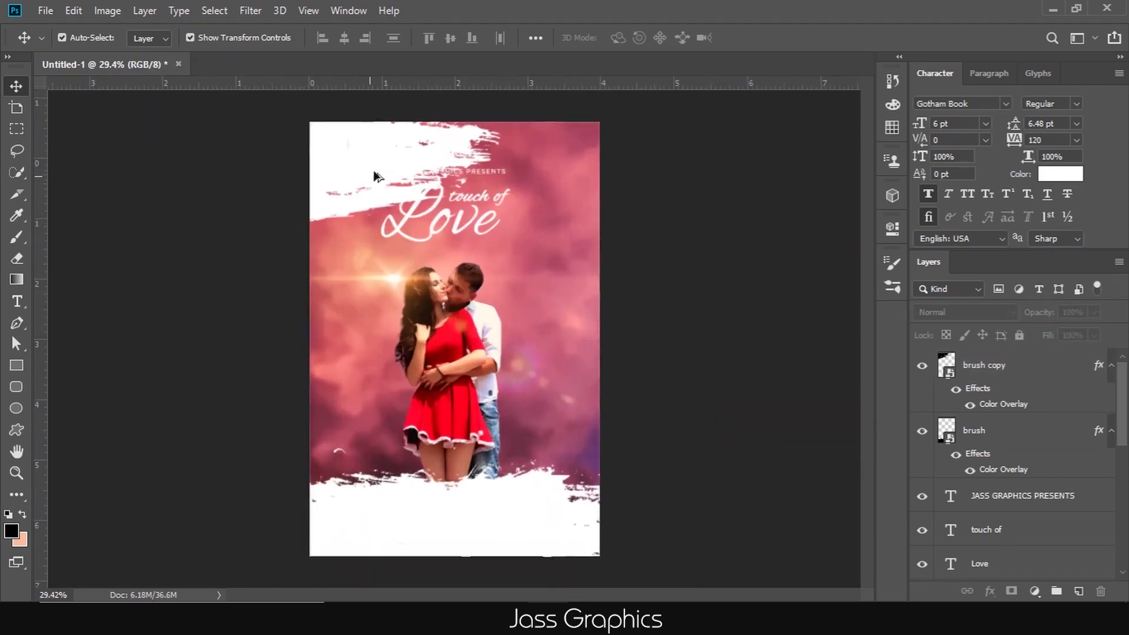
pyautogui.scroll(3, 396, 163)
pyautogui.moveTo(359, 156); pyautogui.dragTo(277, 137)
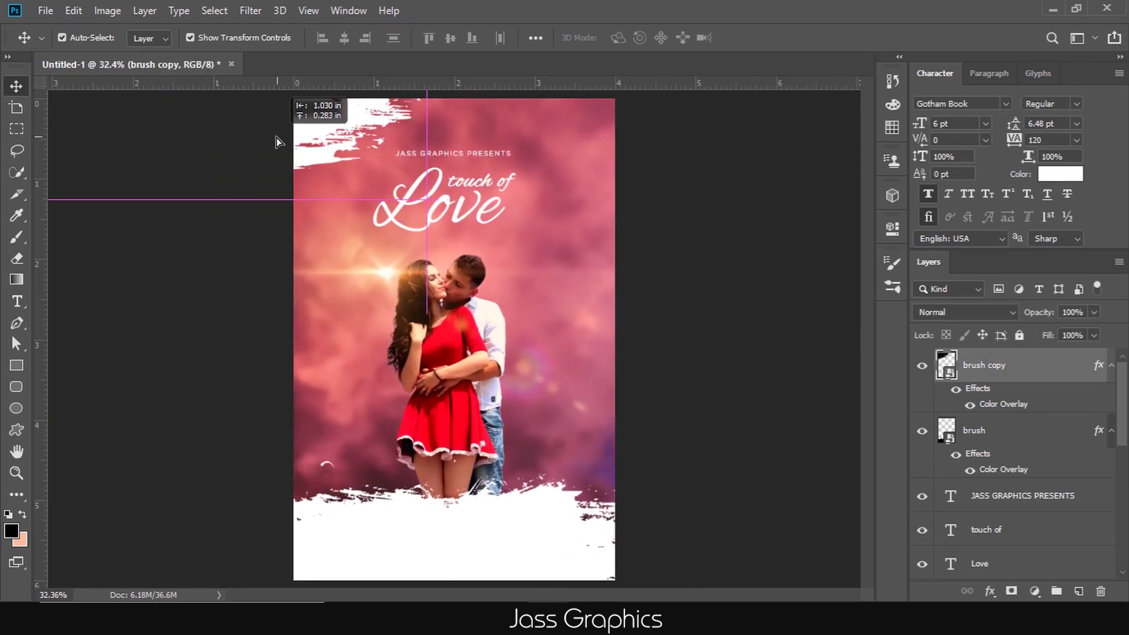
pyautogui.moveTo(419, 187); pyautogui.dragTo(437, 165)
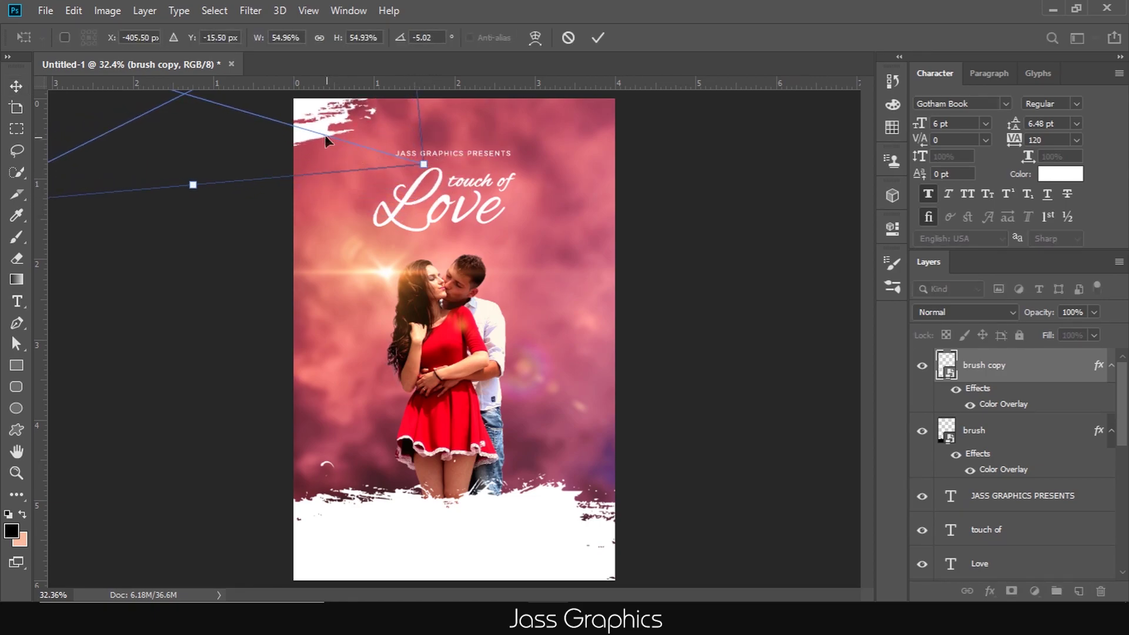
pyautogui.moveTo(338, 132); pyautogui.dragTo(330, 129)
pyautogui.press('Return')
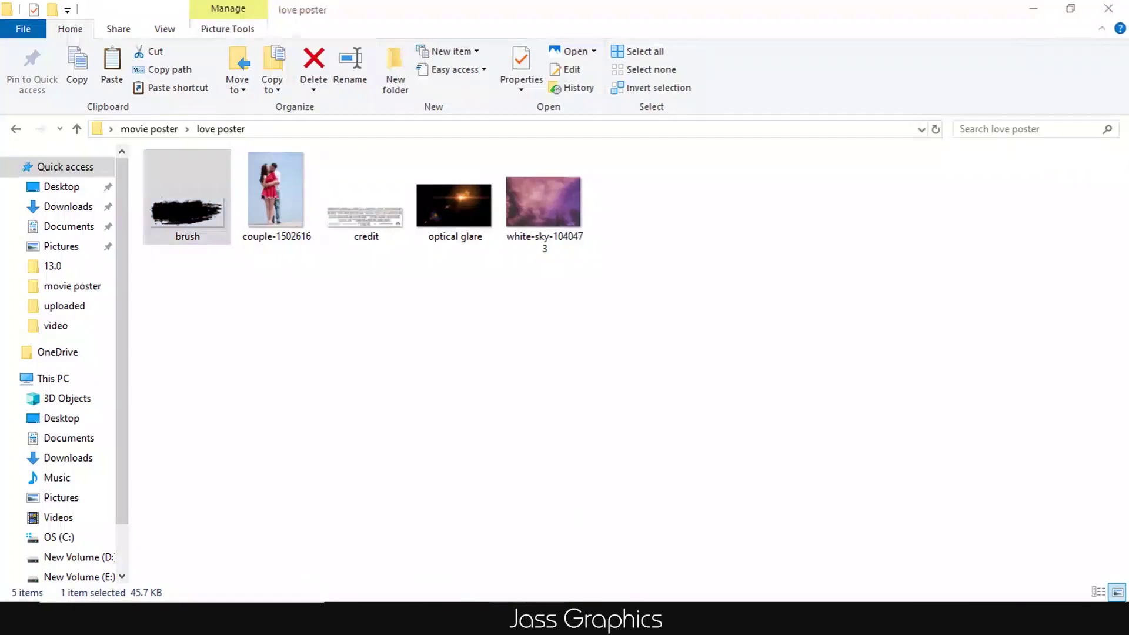
pyautogui.moveTo(364, 218); pyautogui.dragTo(505, 524)
# - Shrink the credits block and set it onto the white stroke at the poster's bottom
pyautogui.moveTo(452, 334); pyautogui.dragTo(453, 535)
pyautogui.moveTo(611, 491); pyautogui.dragTo(588, 501)
pyautogui.moveTo(453, 535); pyautogui.dragTo(454, 551)
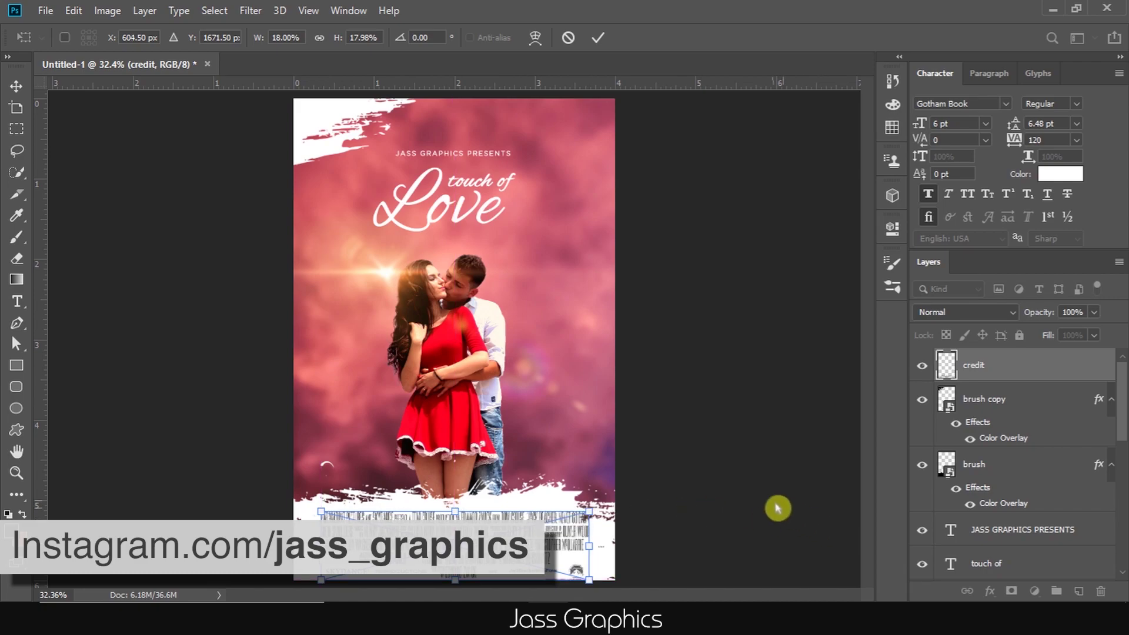
pyautogui.press('Return')
# - Make the credits text black with a black Color Overlay effect
pyautogui.click(990, 591)
pyautogui.click(1007, 520)
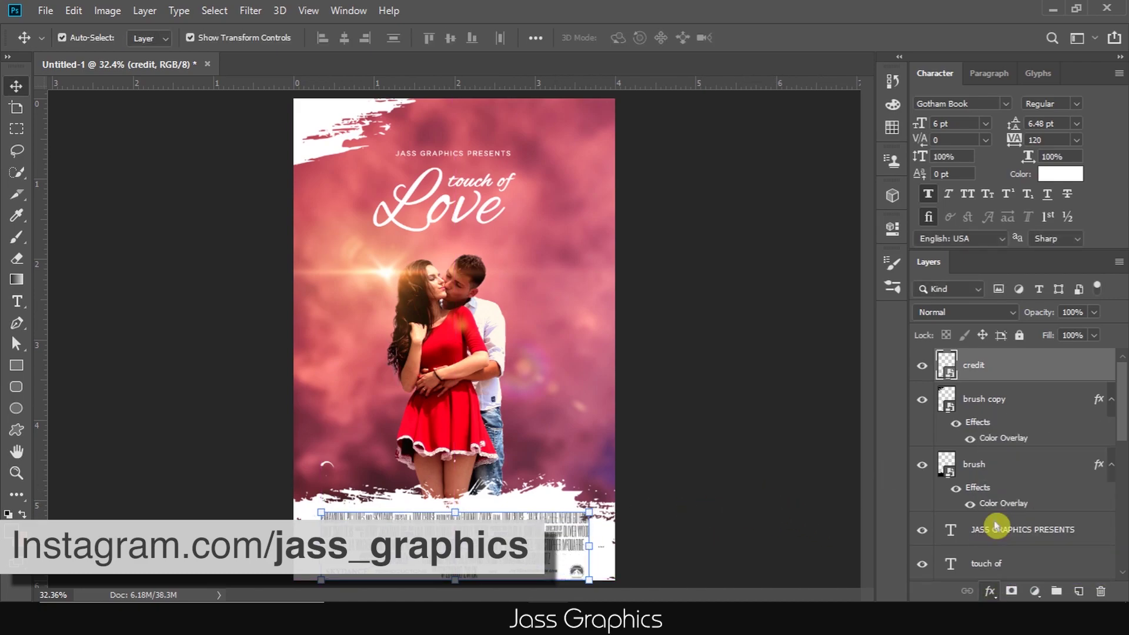
pyautogui.click(873, 165)
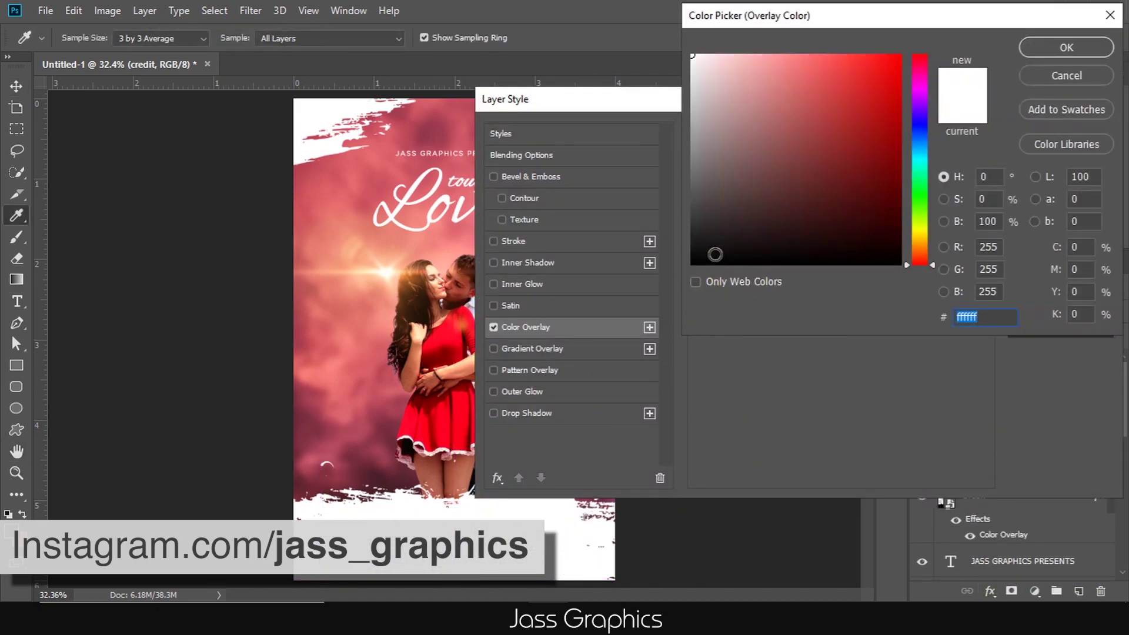
pyautogui.click(699, 263)
pyautogui.click(1061, 44)
pyautogui.click(1031, 138)
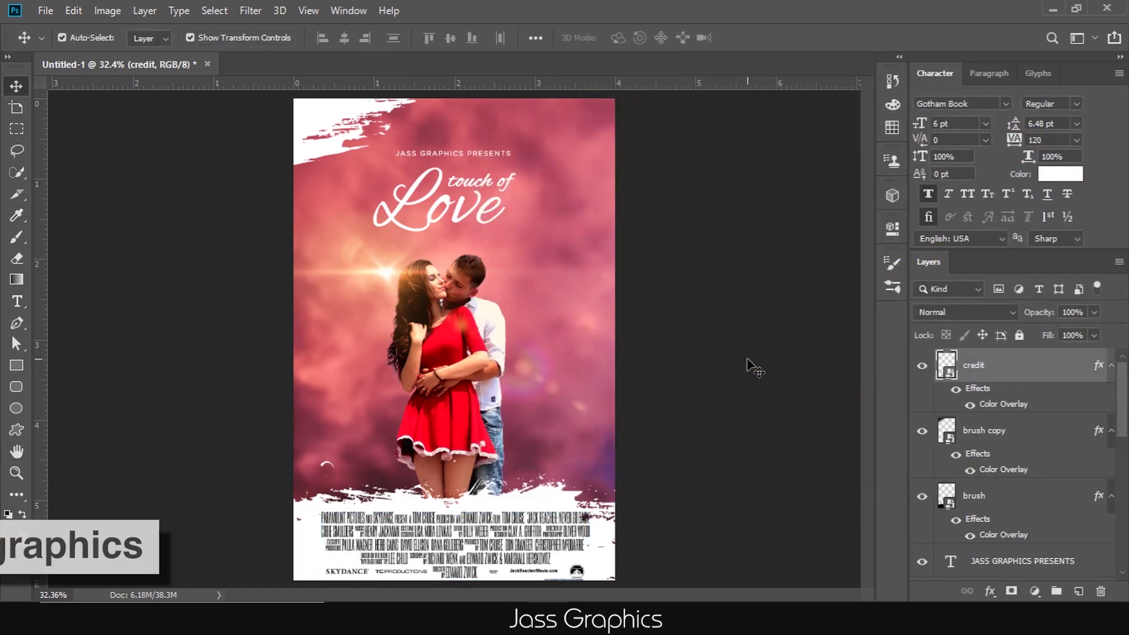
pyautogui.scroll(-1, 702, 323)
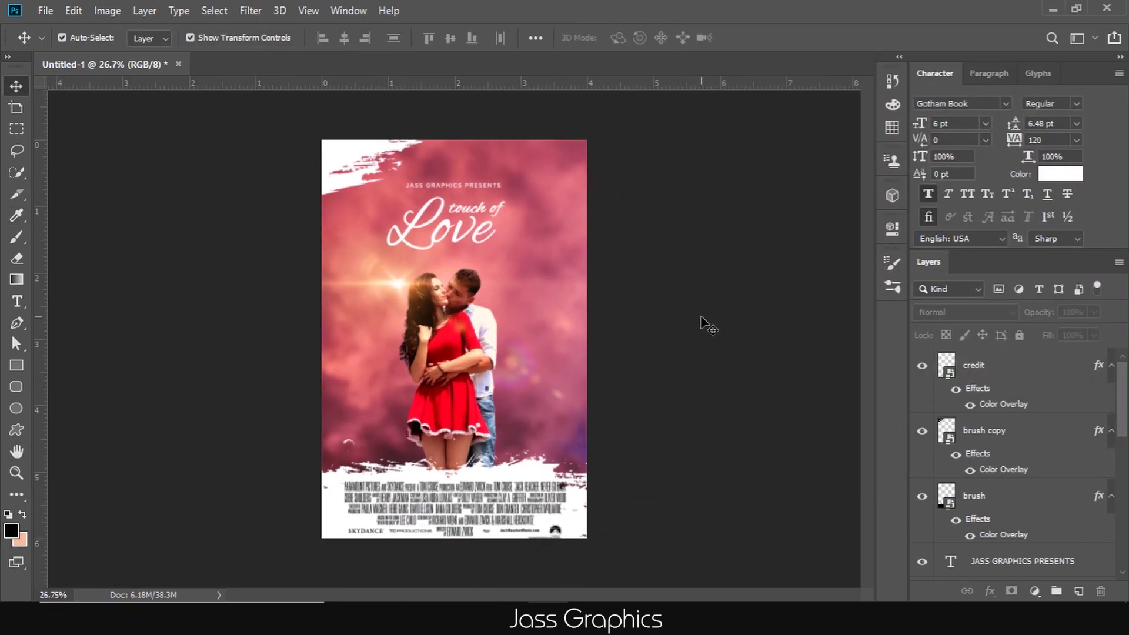